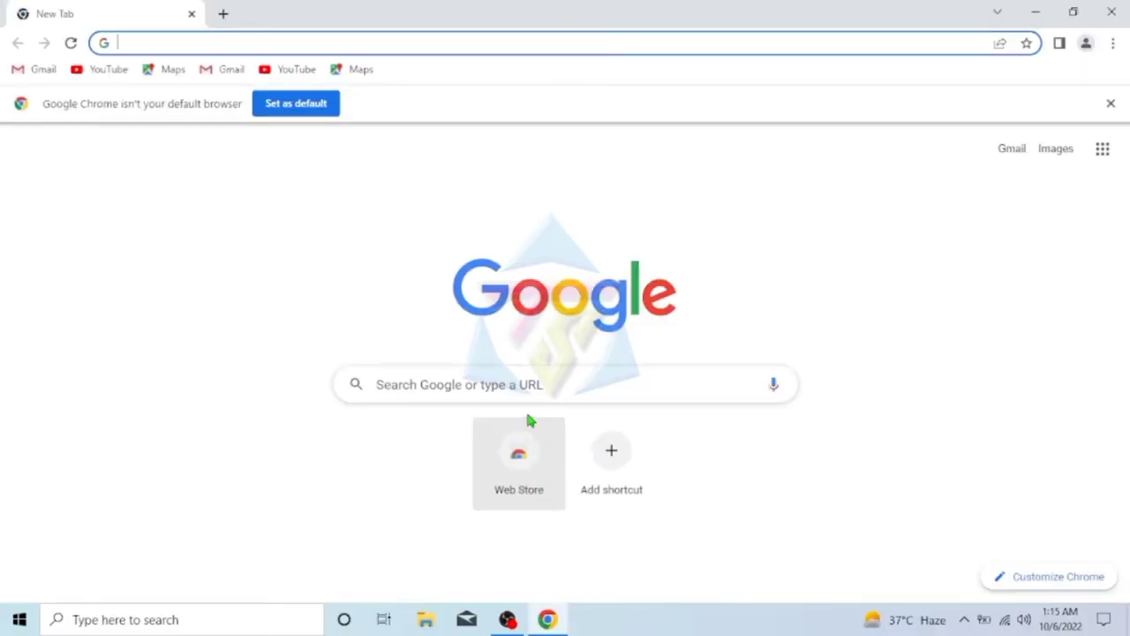
Step: Search Google for 'adobe photoshop 7.0 download' and scroll through the results
click(526, 383)
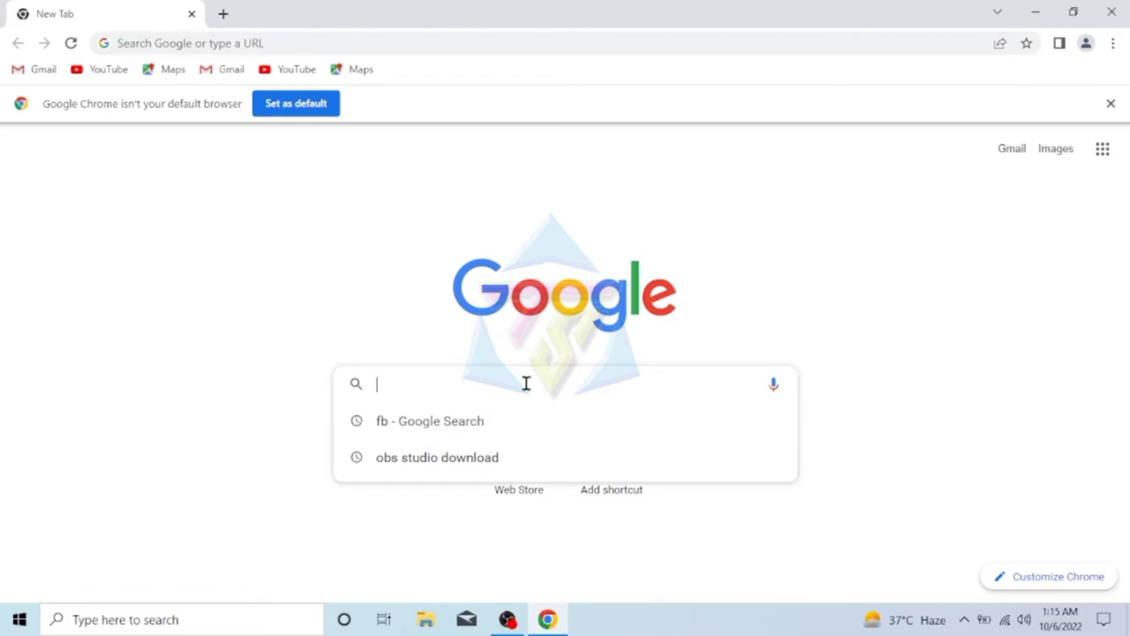
text(adobe )
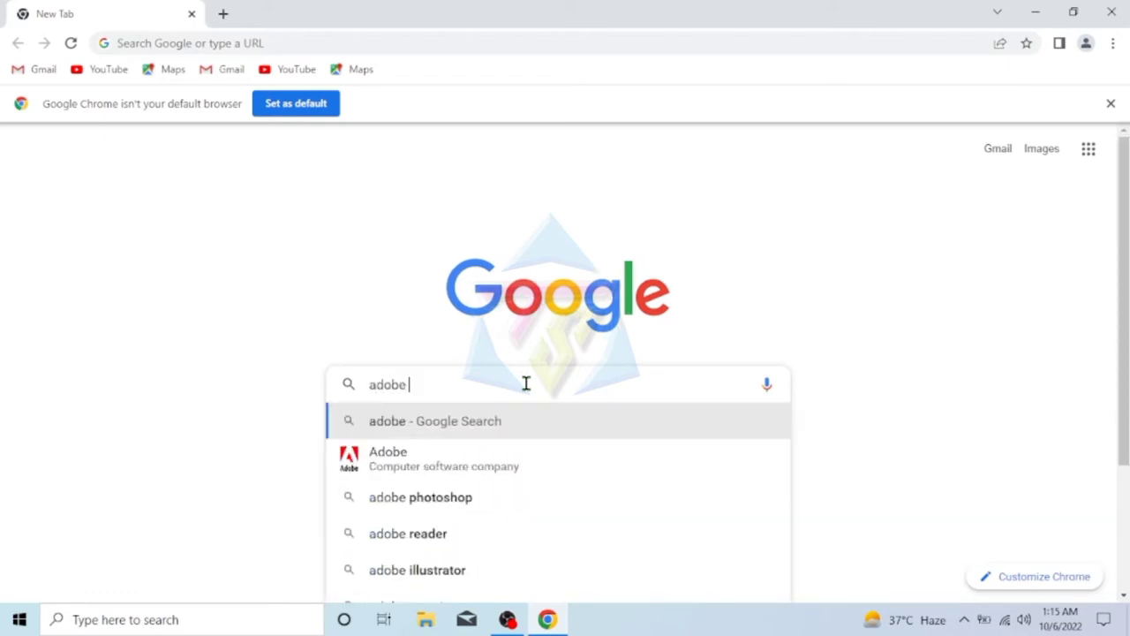
text(photo)
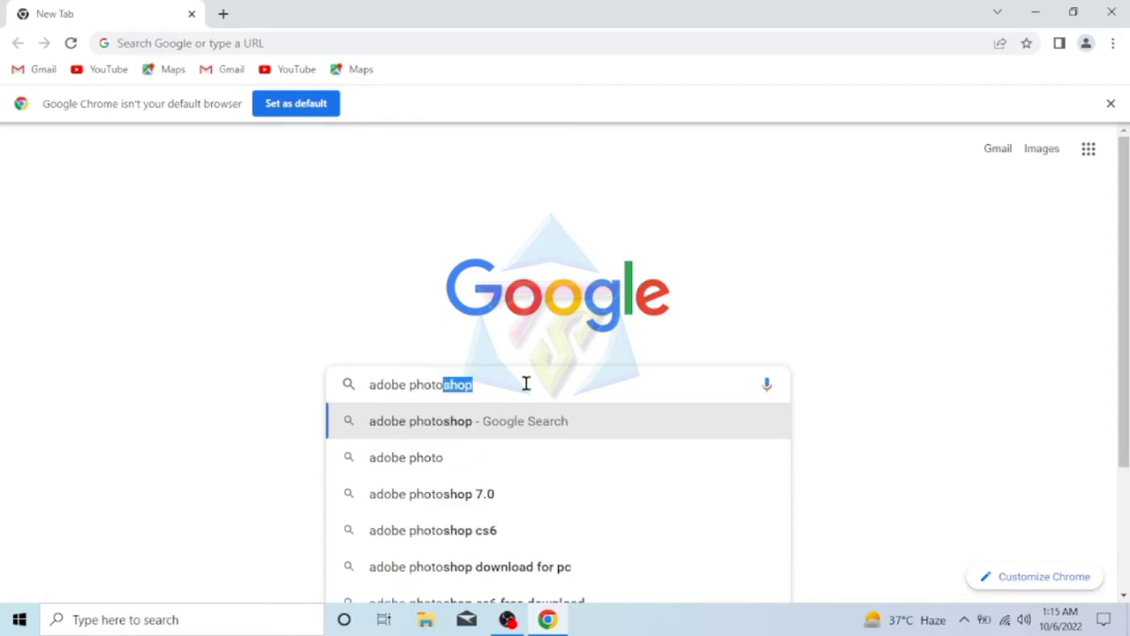
text(shop )
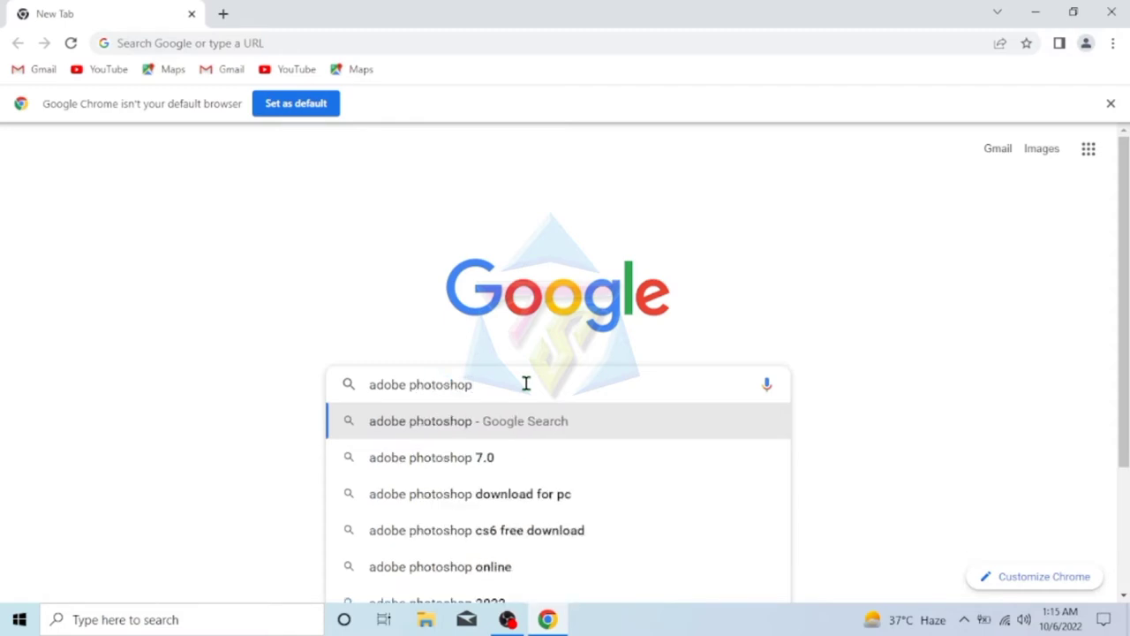
text(7.0)
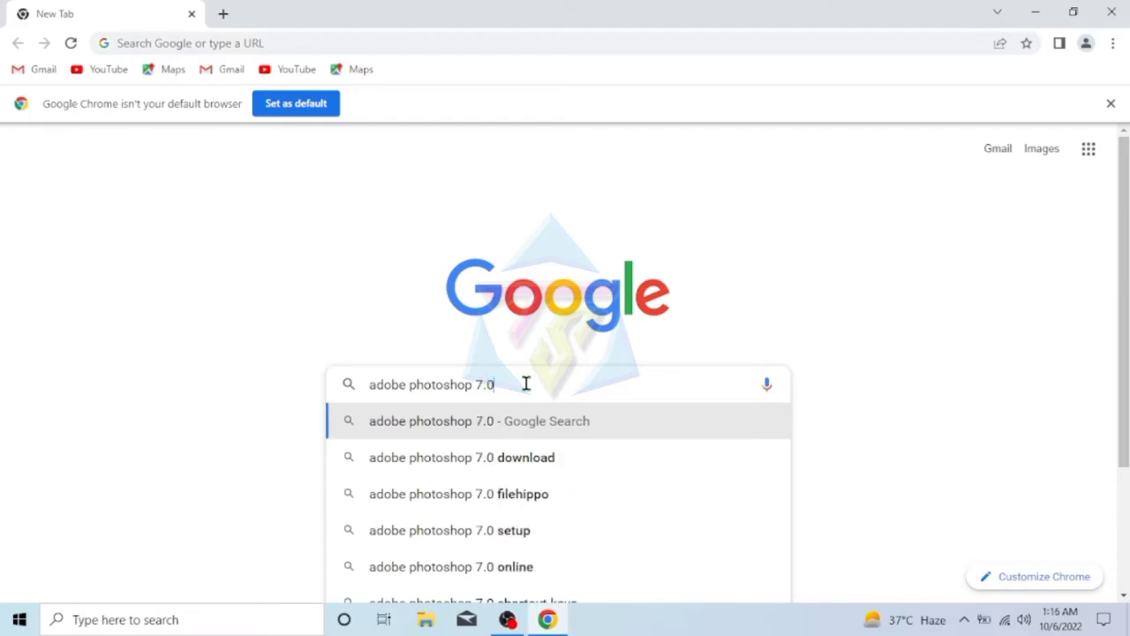
click(519, 457)
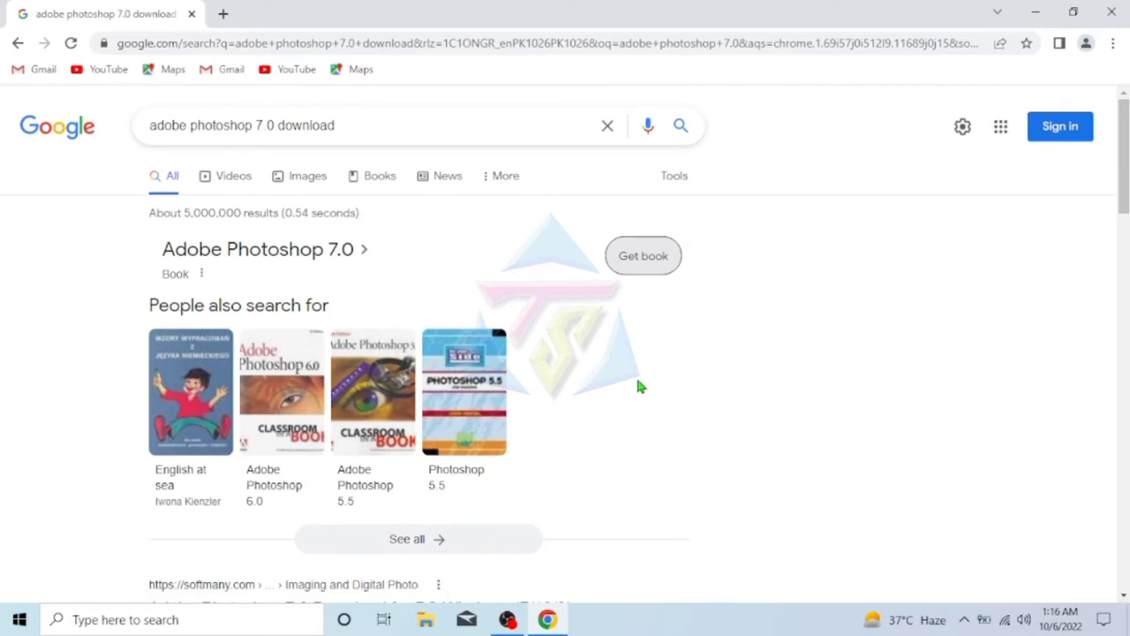
scroll(639, 386, down, 3)
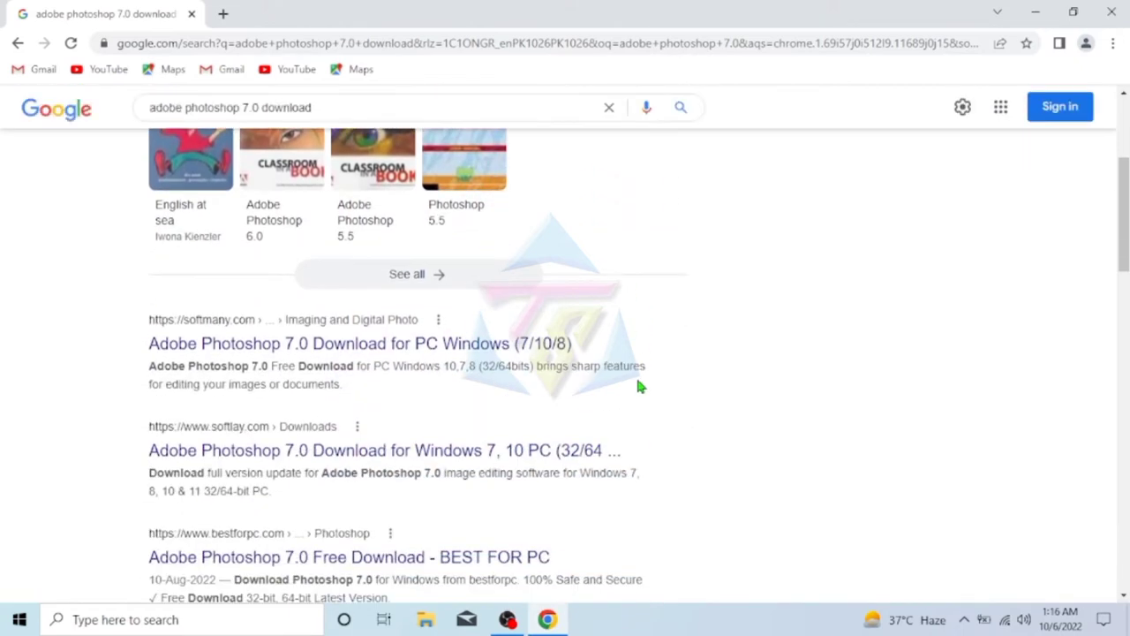
Step: Open softmany's Photoshop 7.0 page, reach its download page past the ad, and scroll to Free Download
click(408, 353)
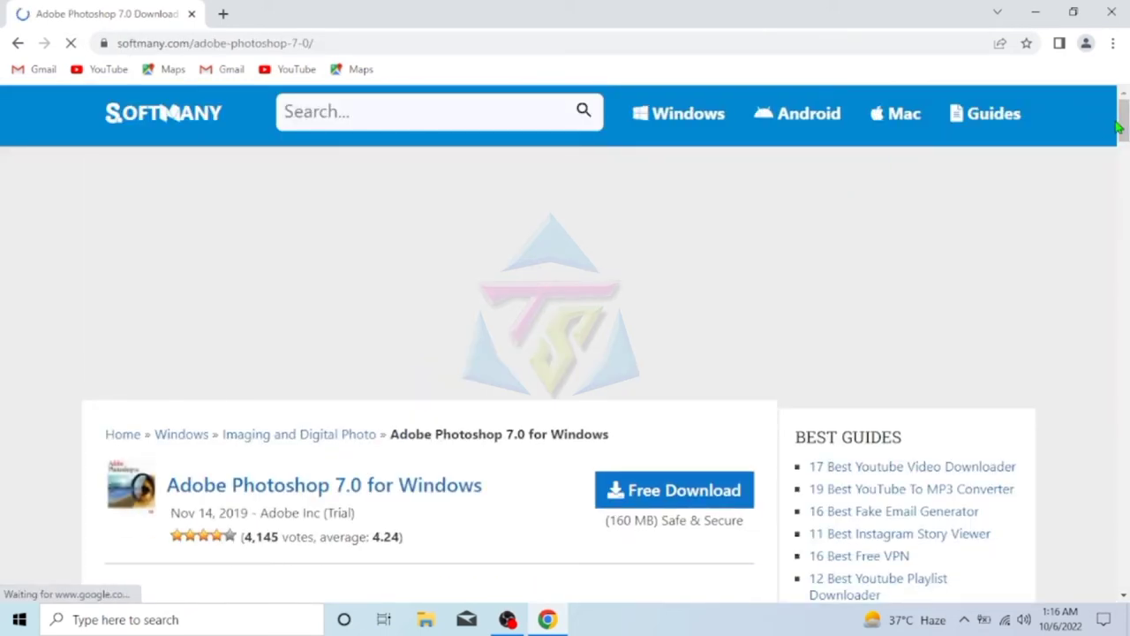
mouse_move(1123, 116)
mouse_down()
mouse_move(1123, 150)
mouse_move(1125, 110)
mouse_move(1125, 139)
mouse_up()
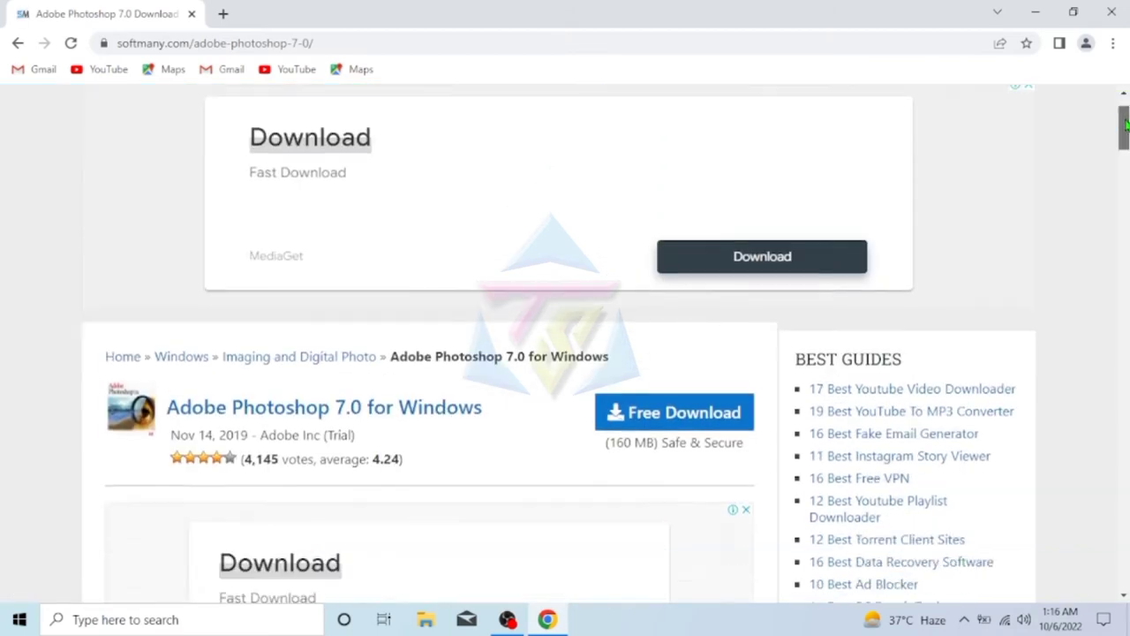
mouse_move(733, 306)
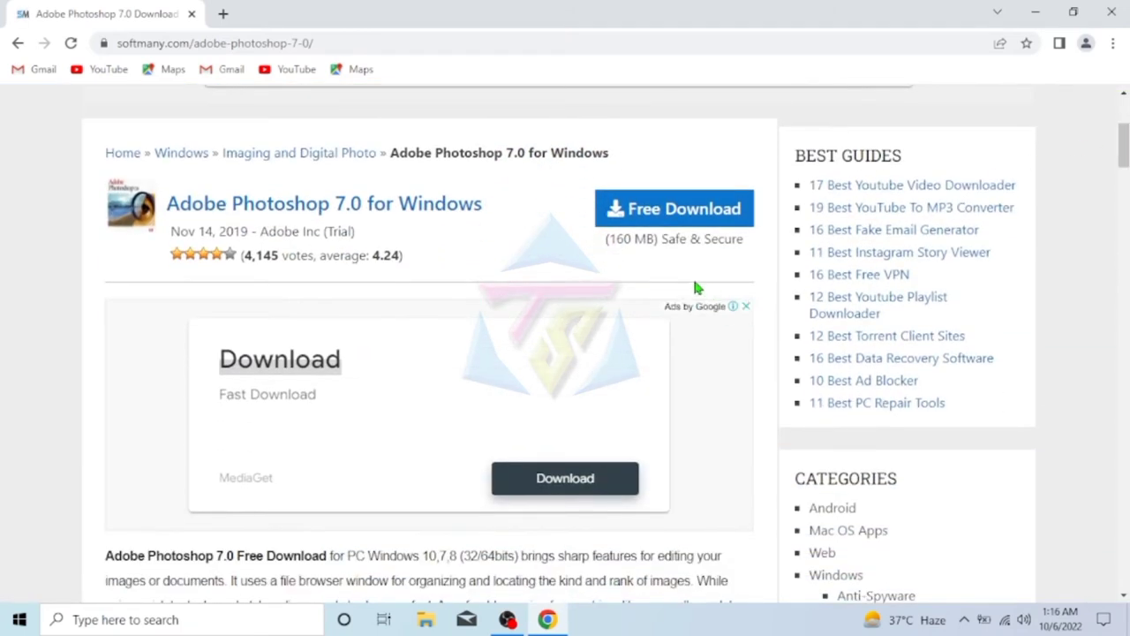
click(618, 221)
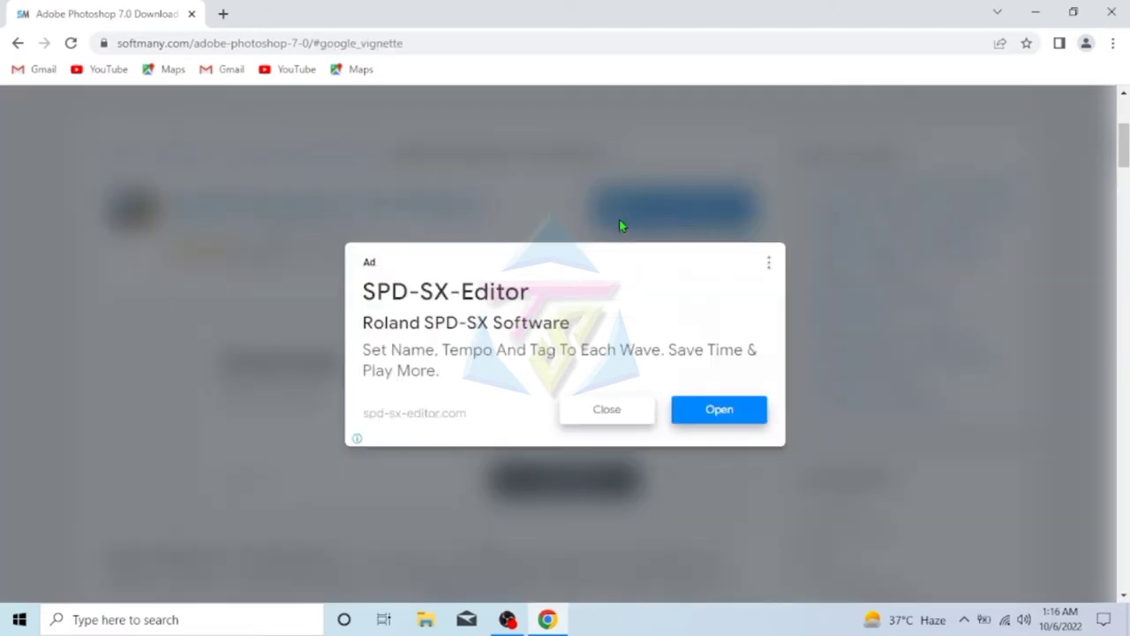
click(607, 411)
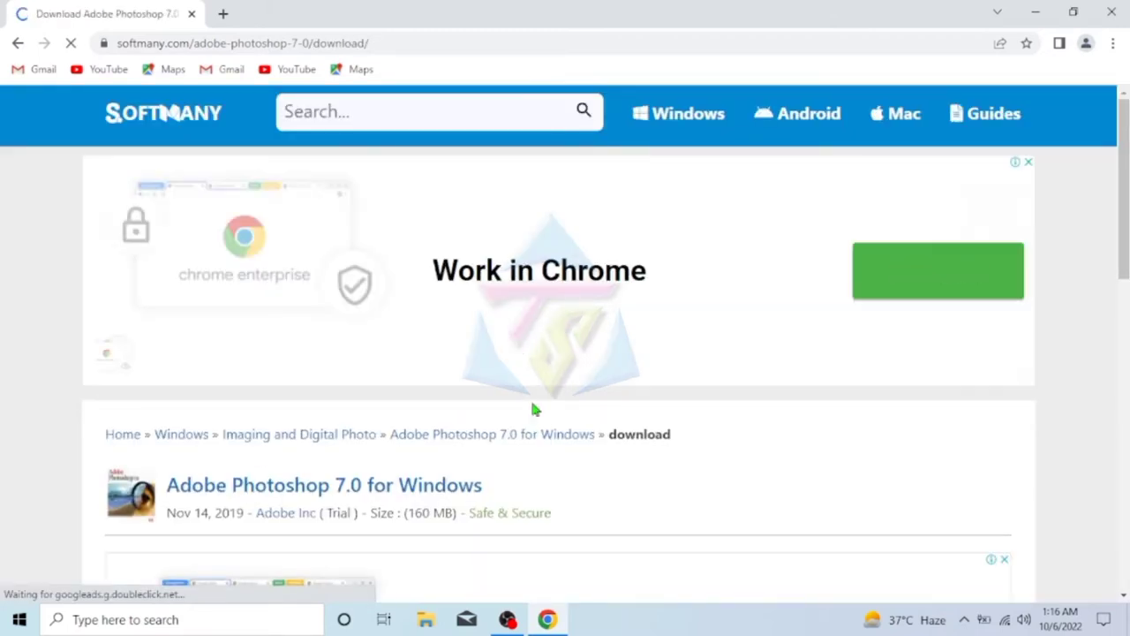
scroll(533, 411, down, 1)
scroll(532, 410, down, 3)
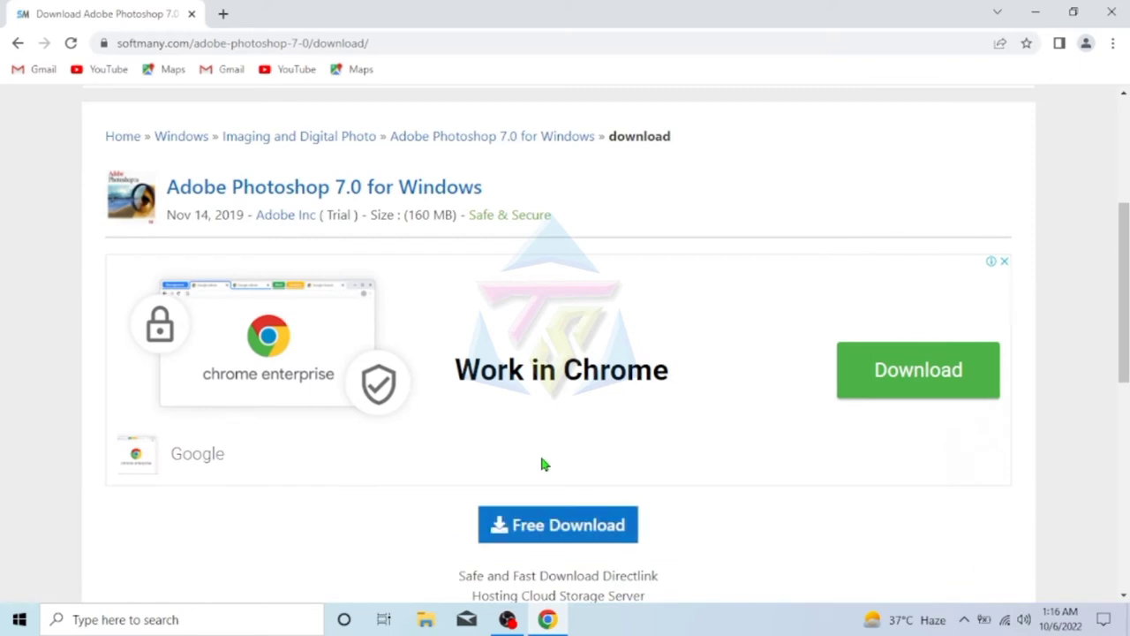
scroll(525, 530, down, 2)
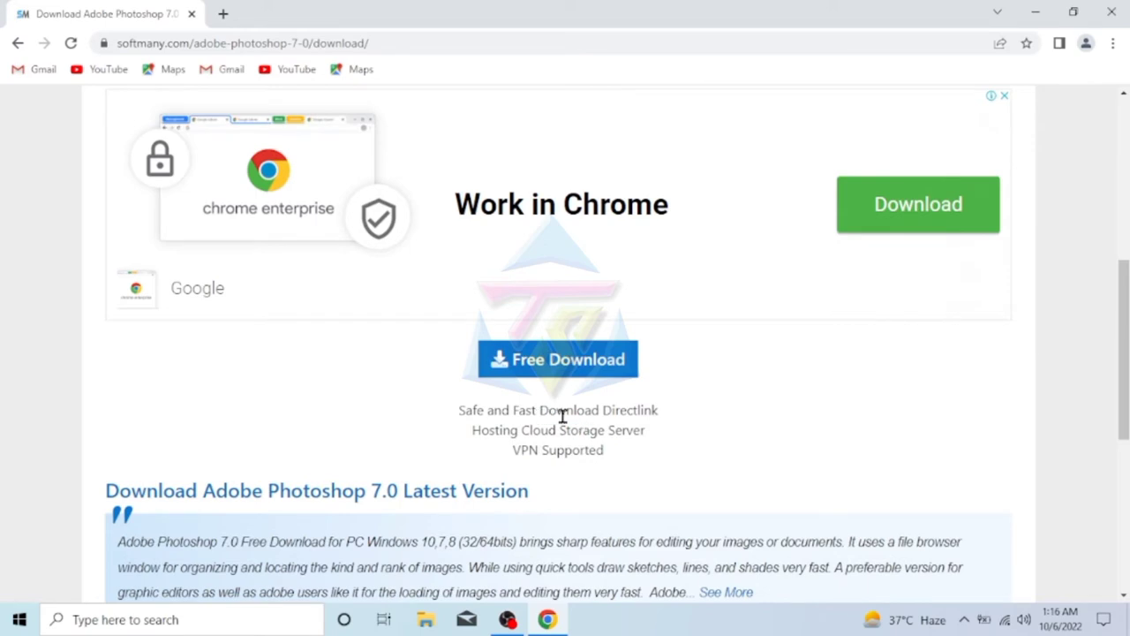
Step: Start downloading Adobe_Photoshop_7.zip via Free Download and clear the stray page selection
click(508, 360)
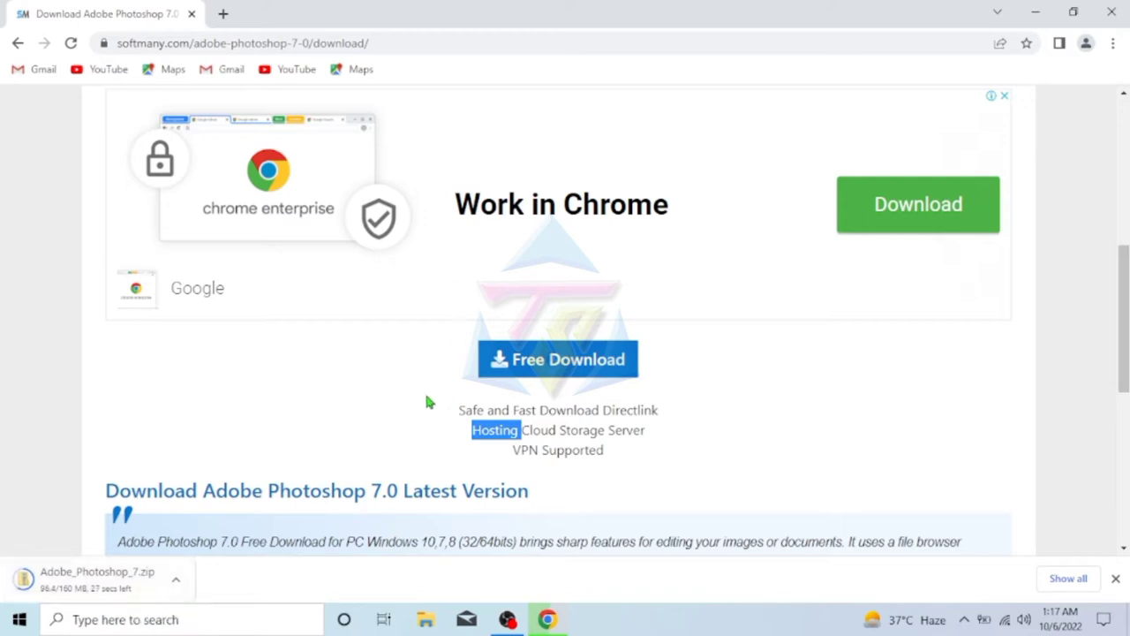
click(429, 419)
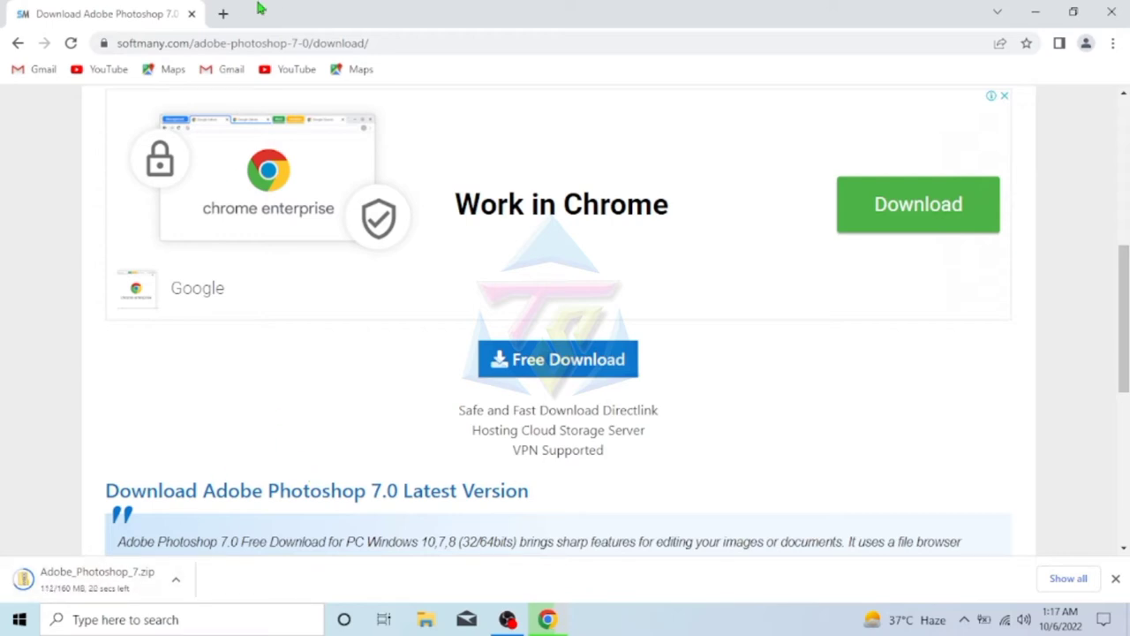
Step: In a new tab, search Google for 'adobe photoshop 7.0 get into pc'
click(223, 14)
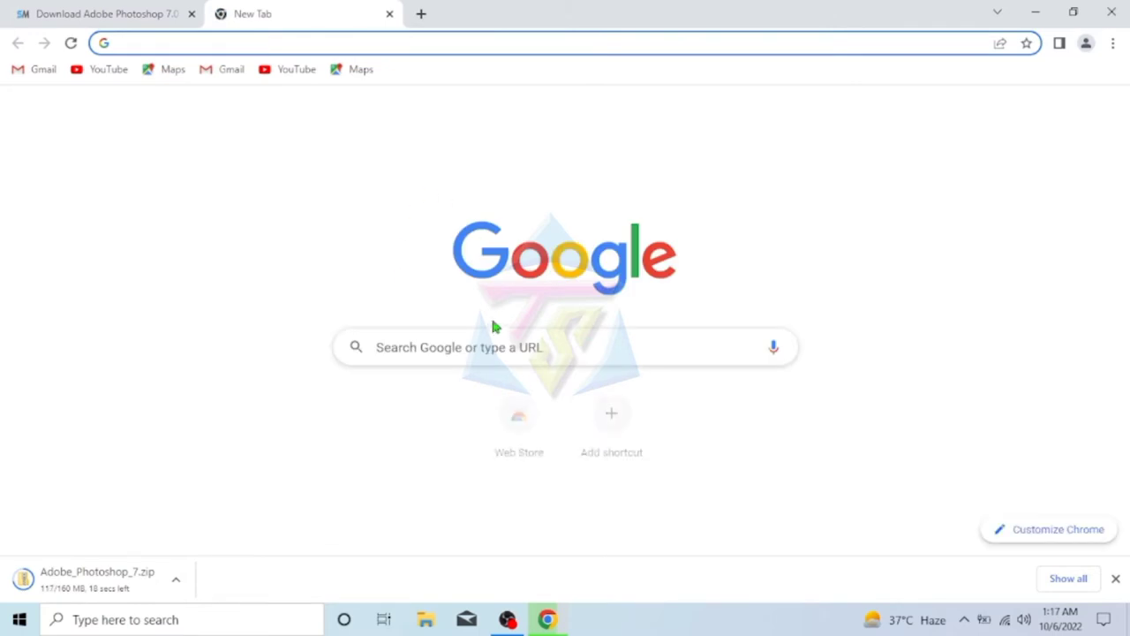
click(467, 354)
text(ad)
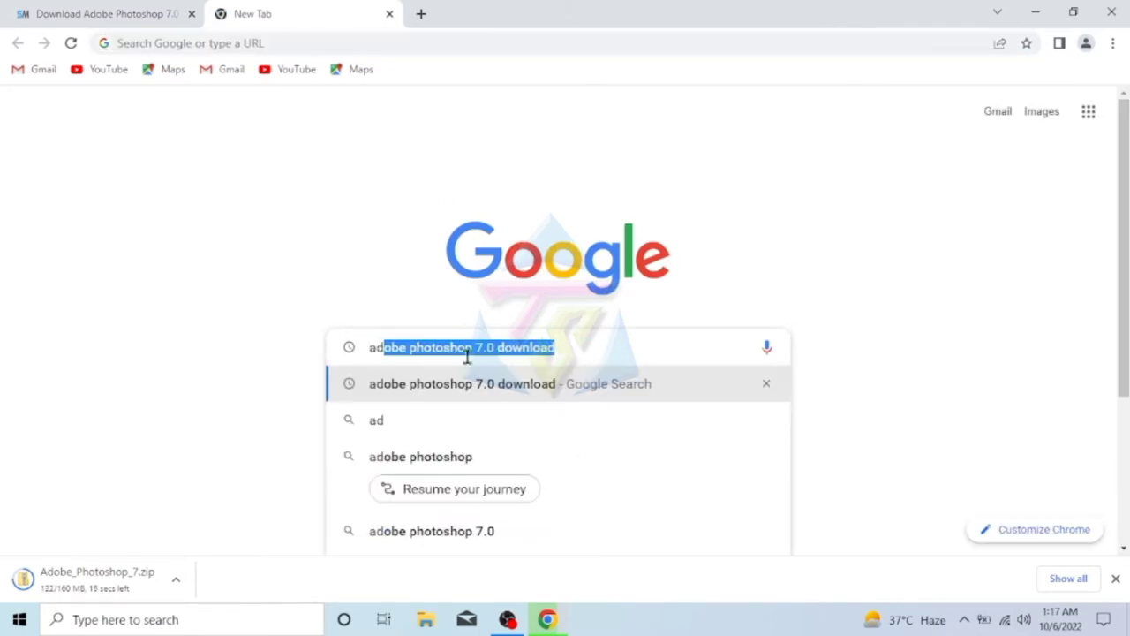
text(obe photo)
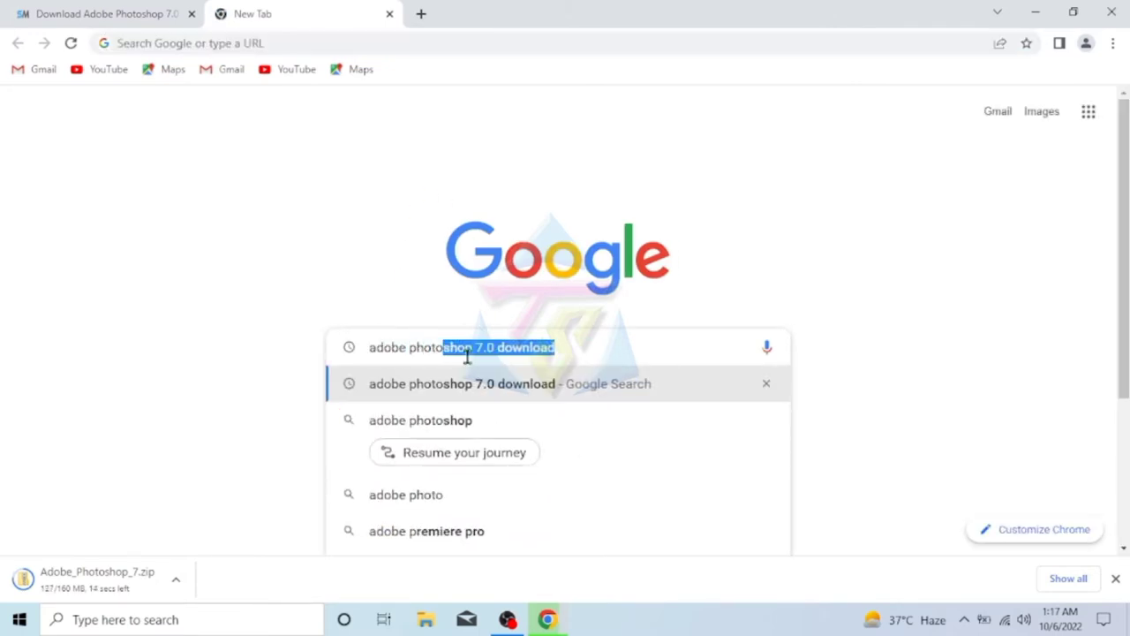
click(563, 347)
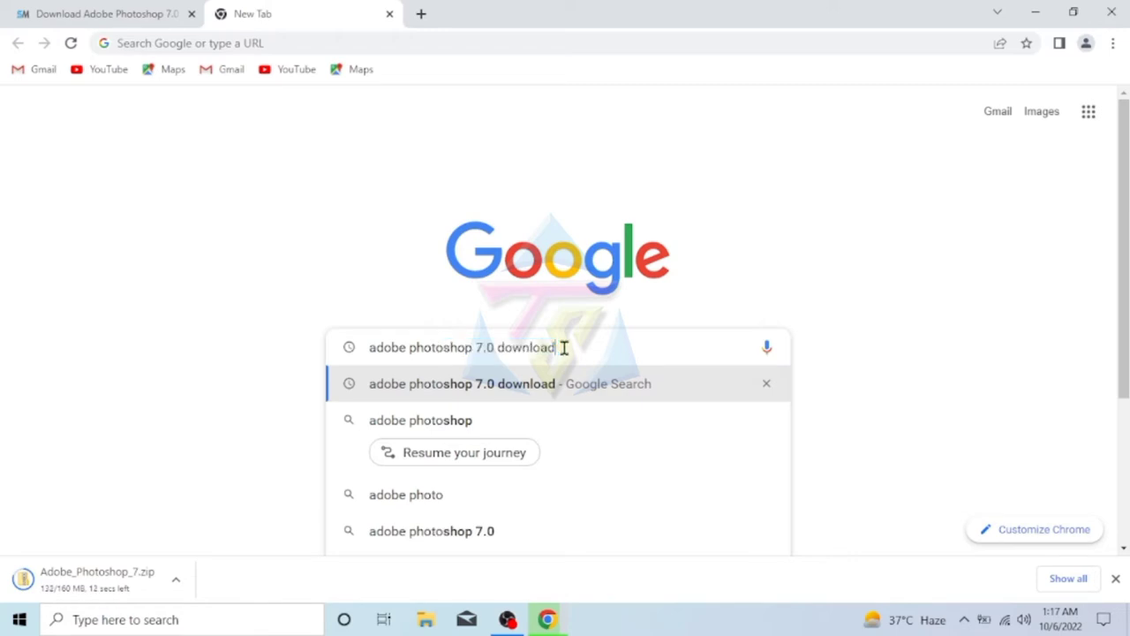
key(BackSpace)
key(BackSpace)
key(BackSpace)
key(BackSpace)
key(BackSpace)
key(BackSpace)
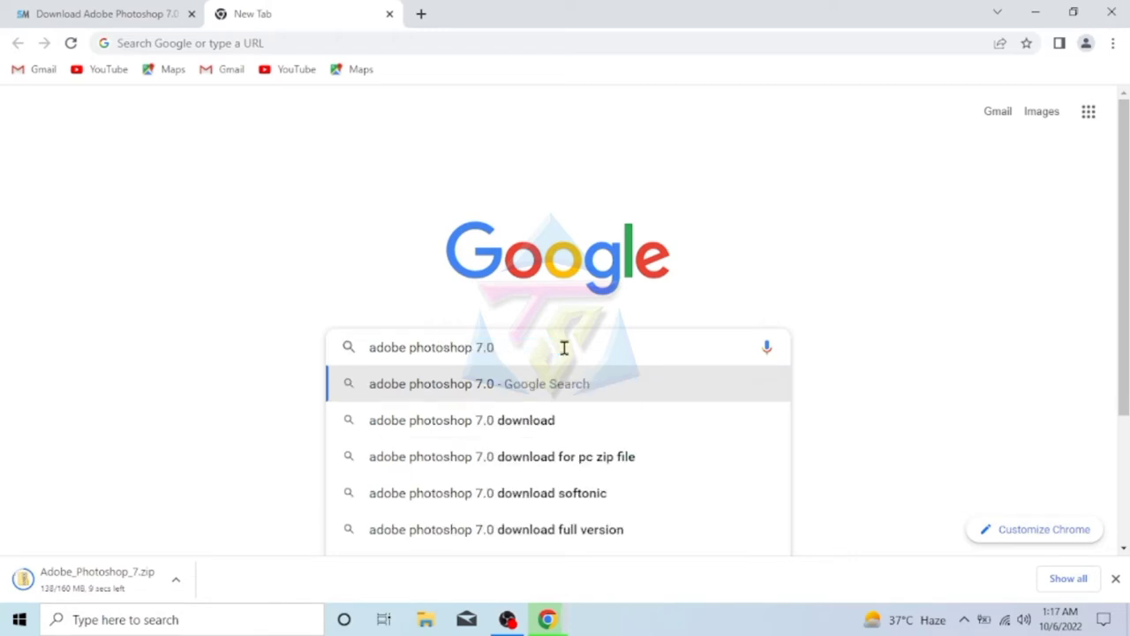
text(get int)
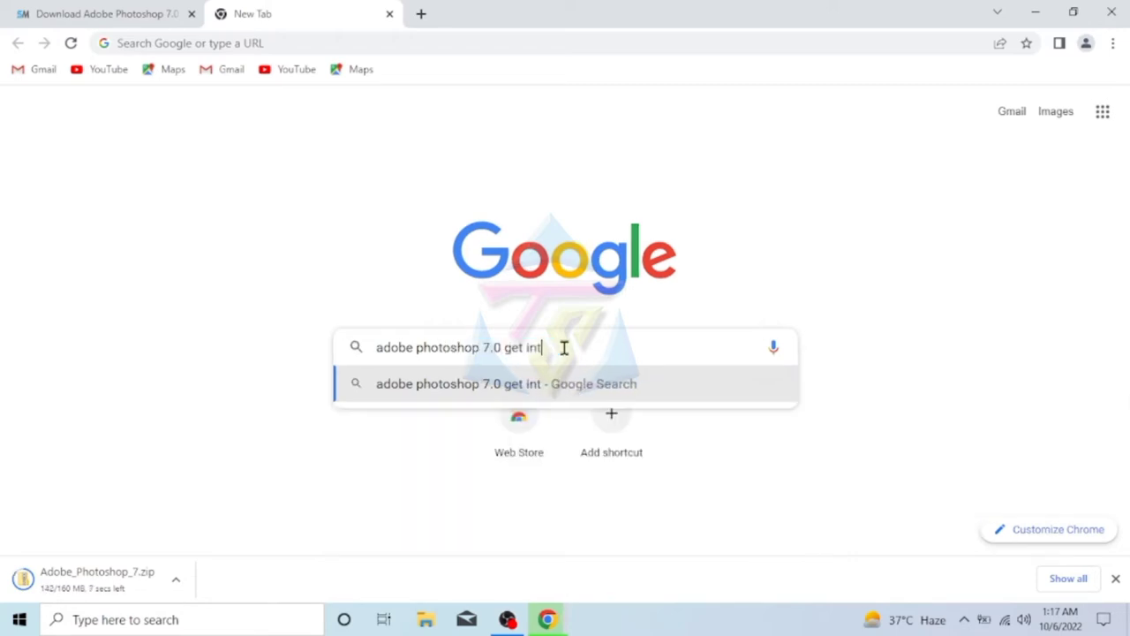
text(o pc)
key(Return)
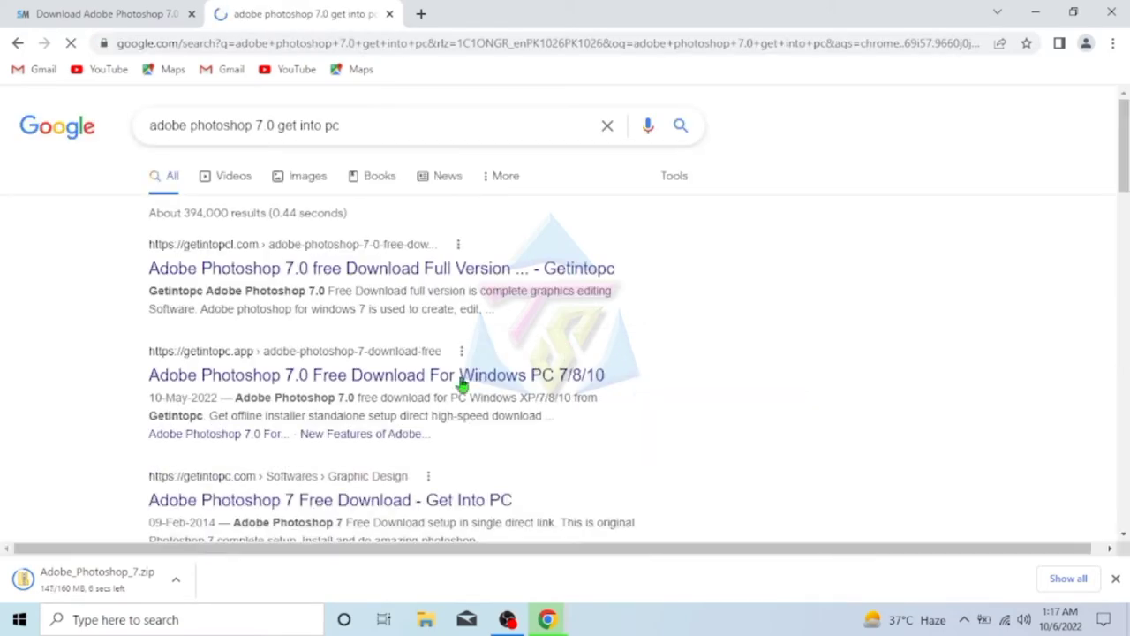
Step: Open the getintopcl.com Photoshop 7.0 result and scroll down to its Download Here link
click(391, 269)
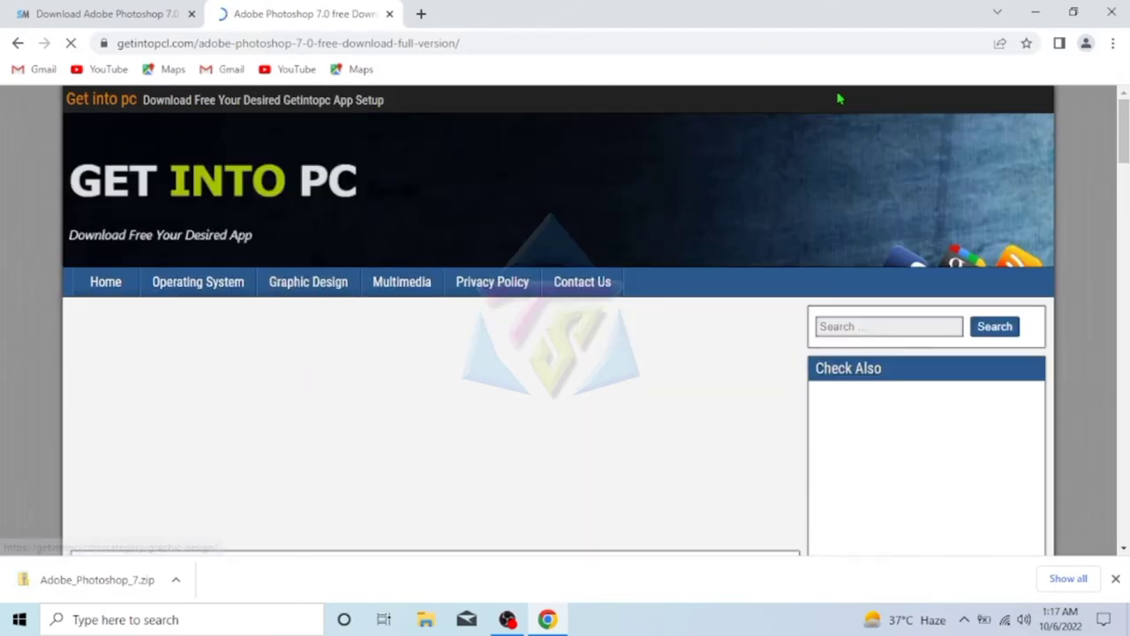
scroll(1064, 202, down, 3)
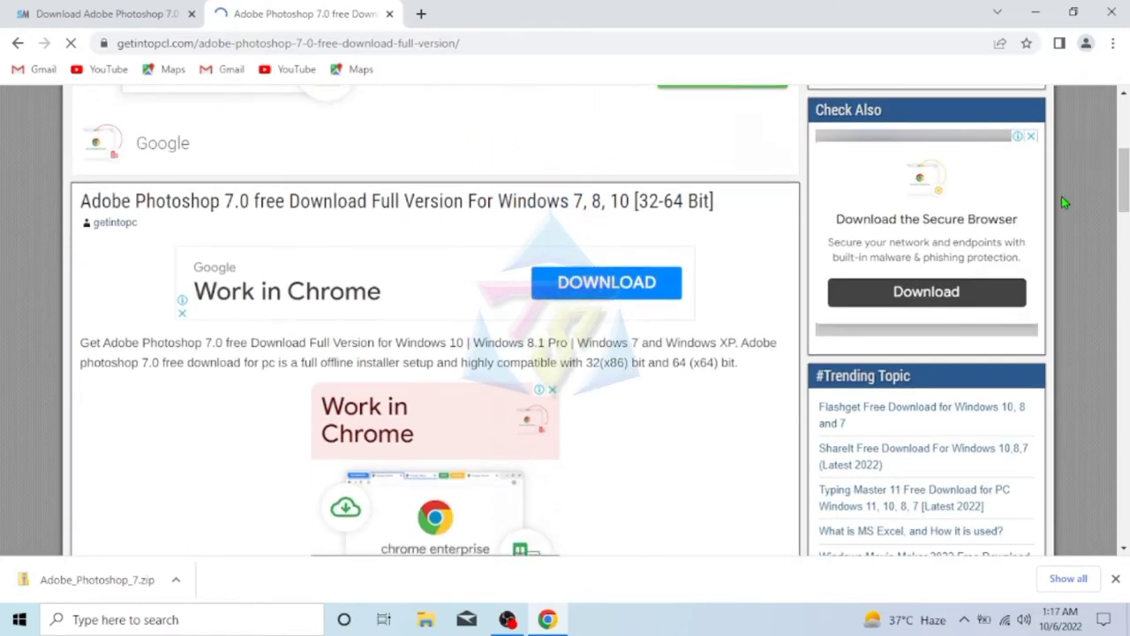
scroll(1064, 202, down, 4)
scroll(1064, 202, down, 2)
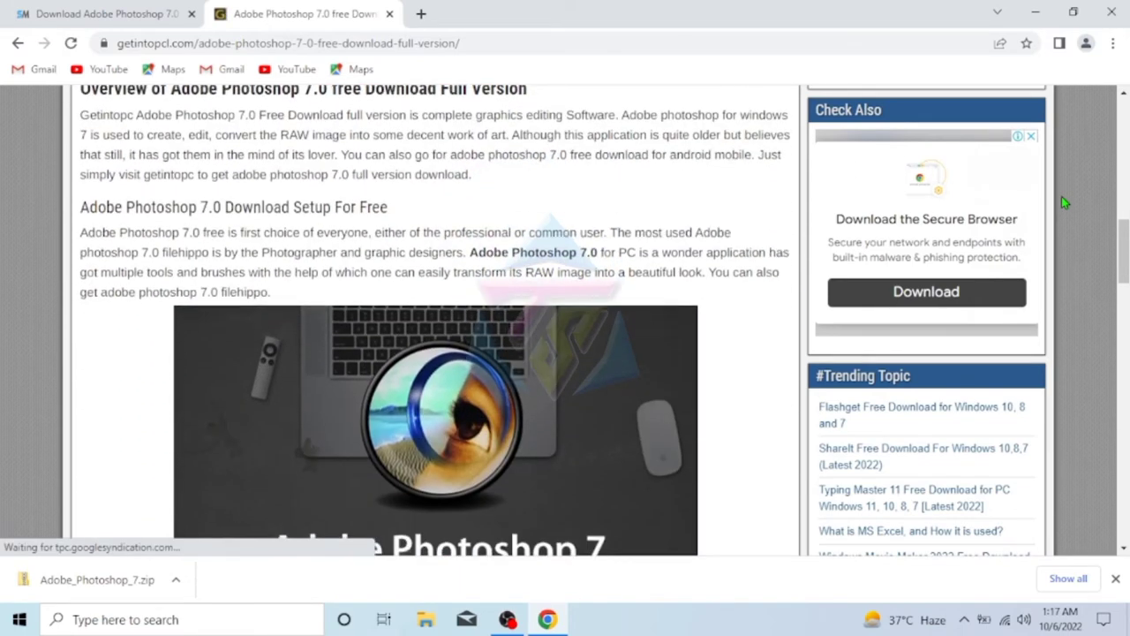
scroll(1064, 202, down, 1)
scroll(1064, 203, down, 4)
scroll(1064, 202, down, 1)
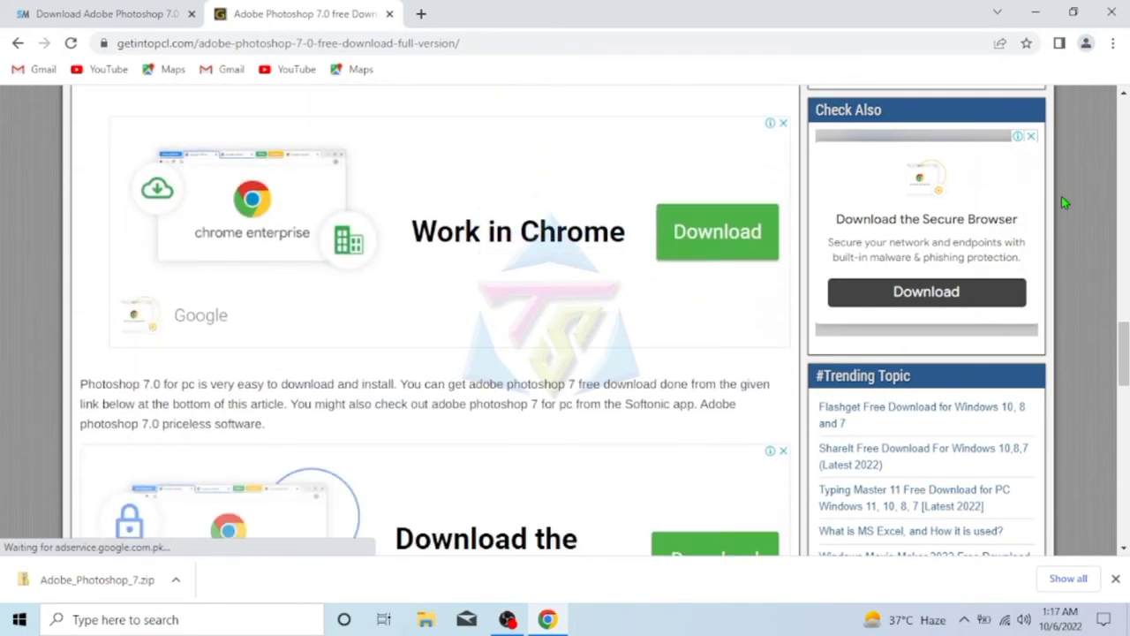
scroll(1064, 202, down, 1)
scroll(1064, 202, down, 3)
scroll(1064, 203, down, 1)
scroll(1064, 202, down, 1)
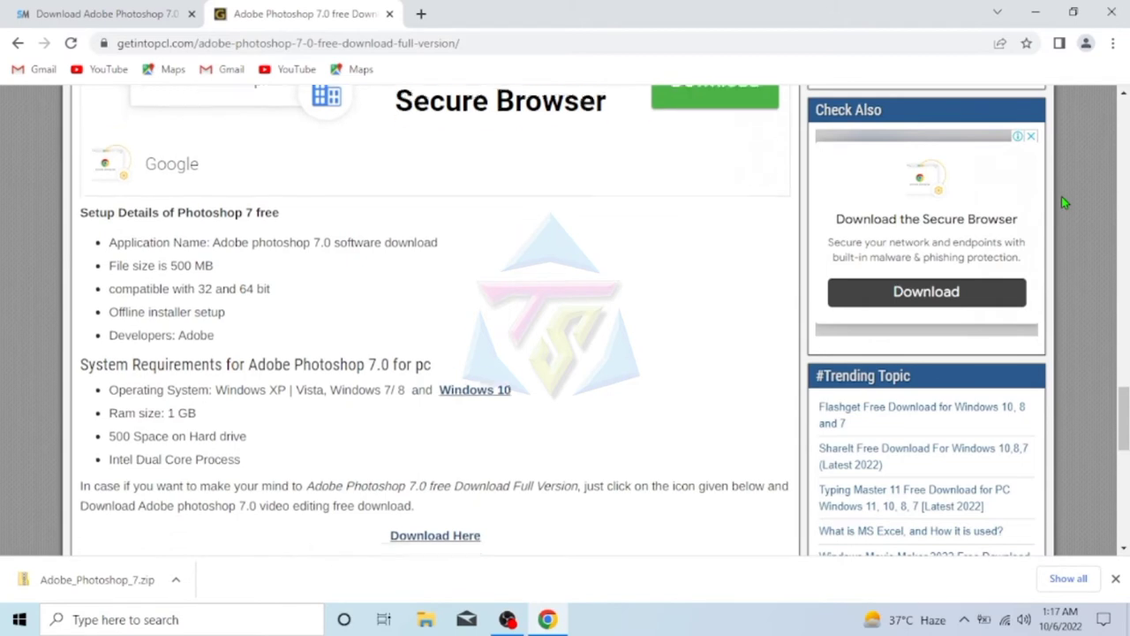
scroll(1064, 202, down, 1)
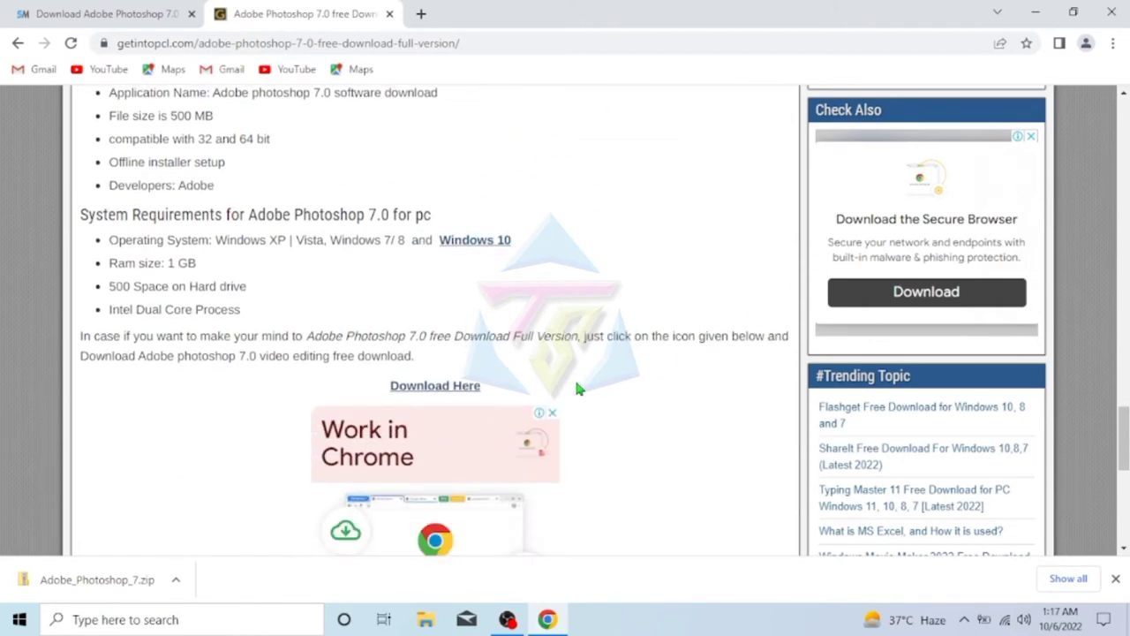
Step: Follow Download Here past the ad, go back, and close the getintopc tab
click(432, 389)
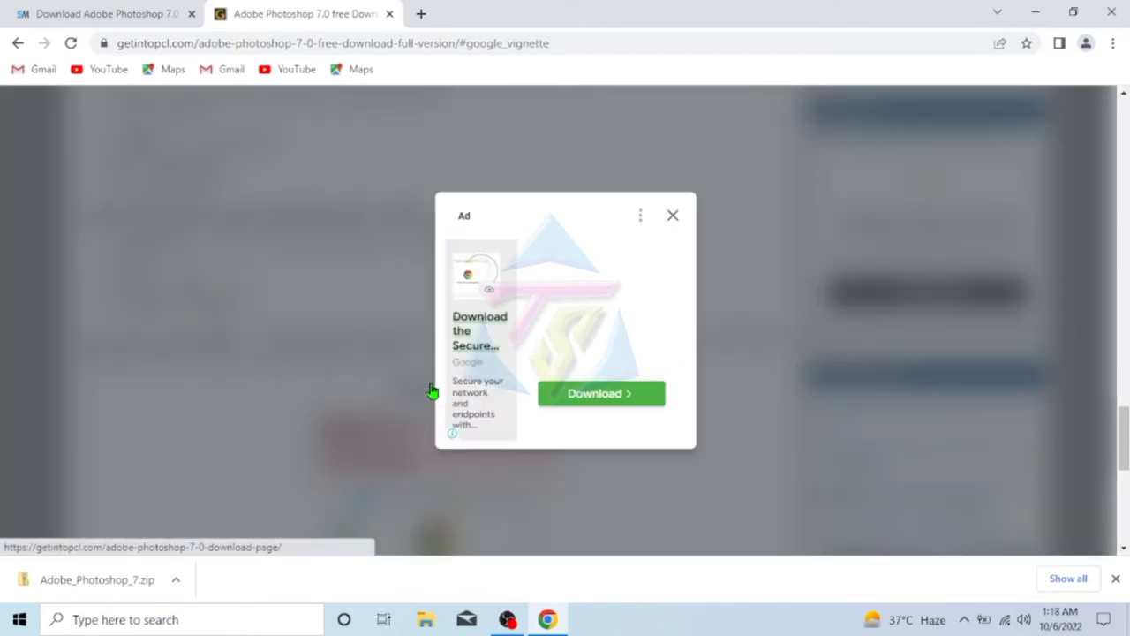
click(671, 218)
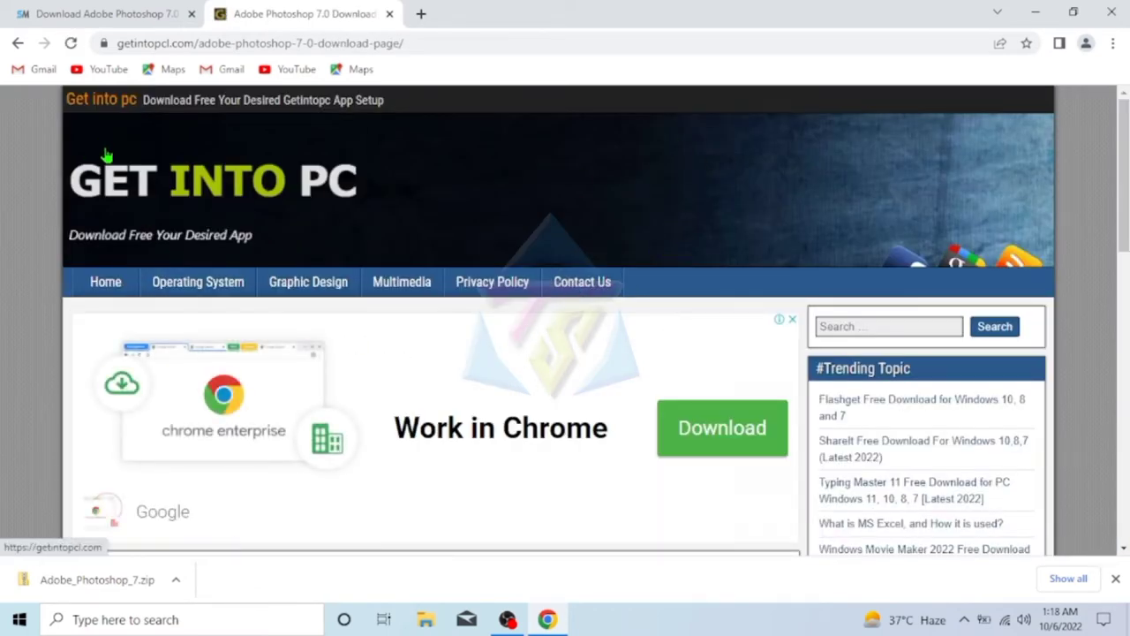
click(17, 43)
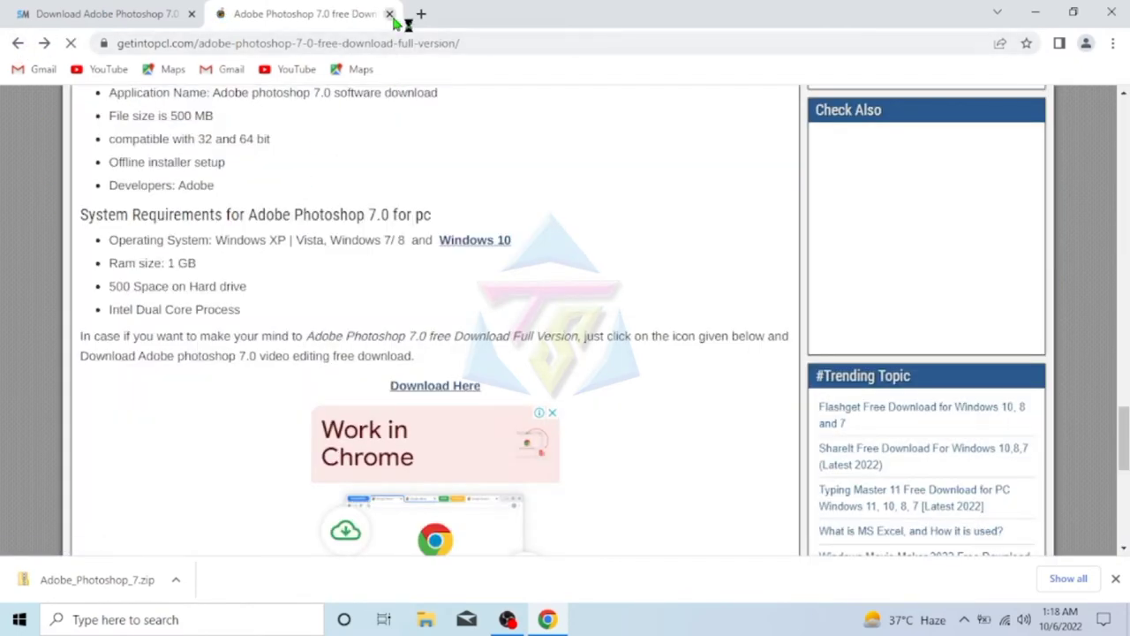
click(394, 18)
Step: In a fresh tab, search Google for 'adobe photoshop 7.0 softonic'
click(223, 15)
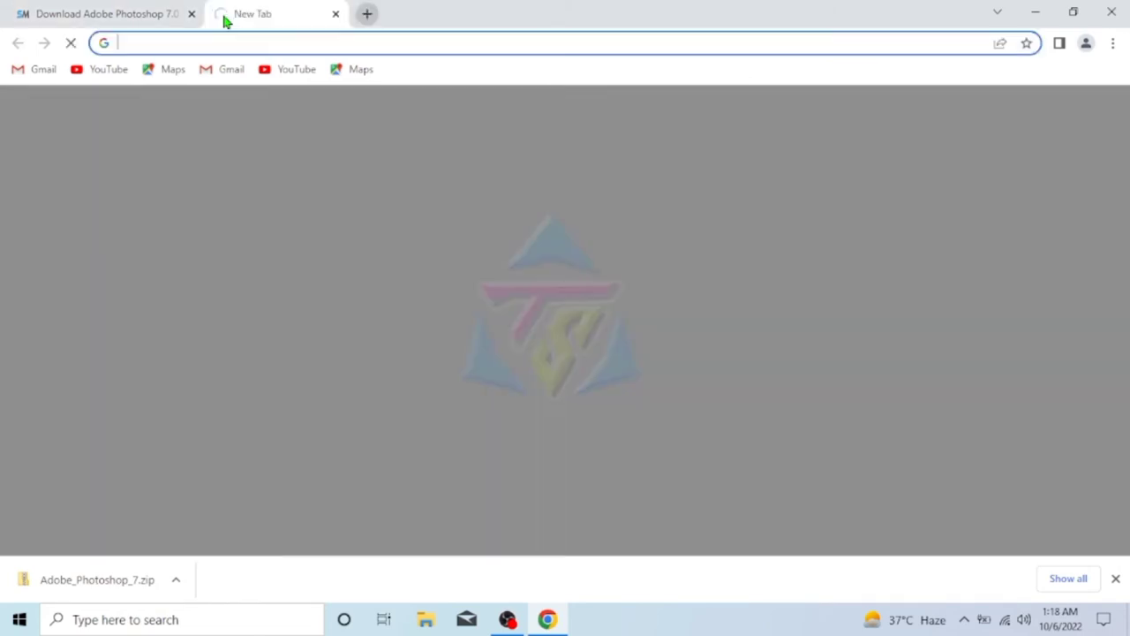
click(432, 352)
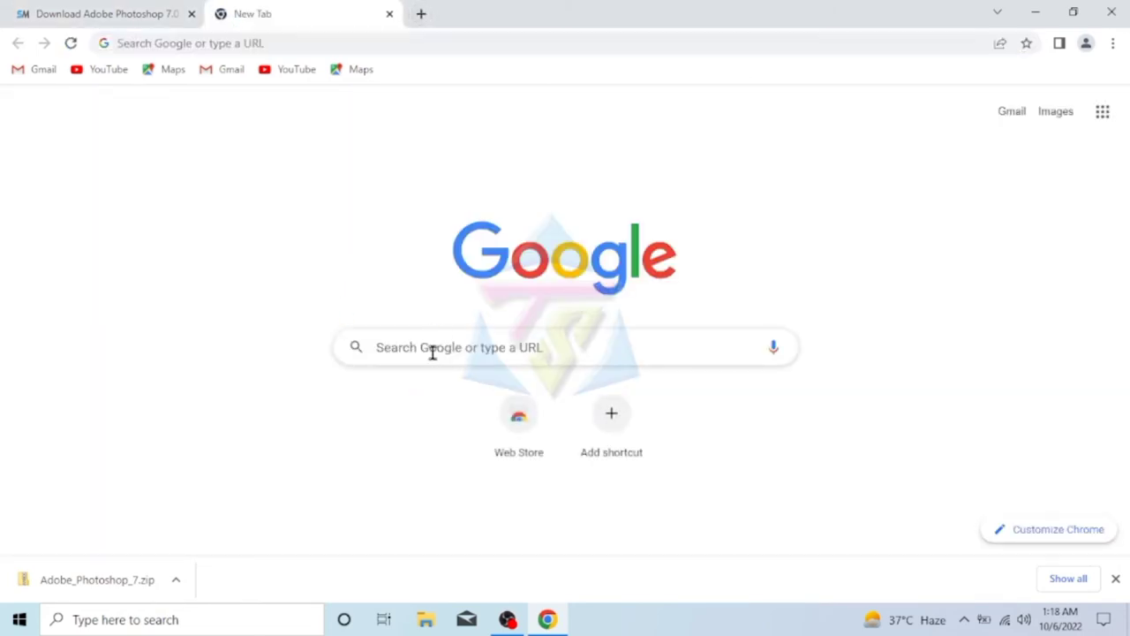
click(441, 384)
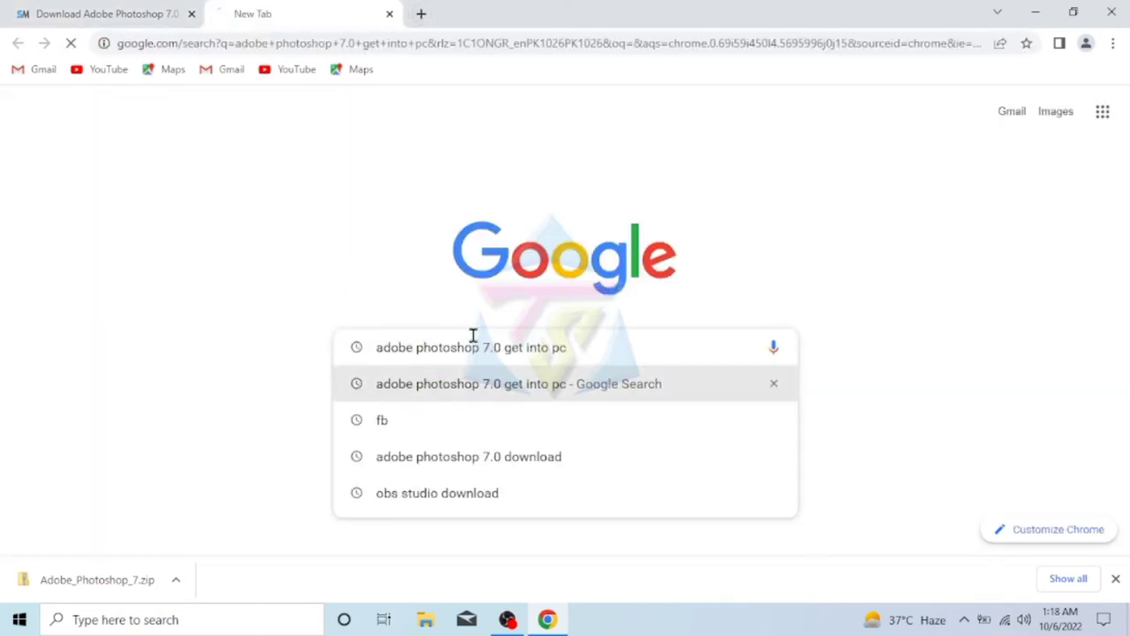
click(377, 121)
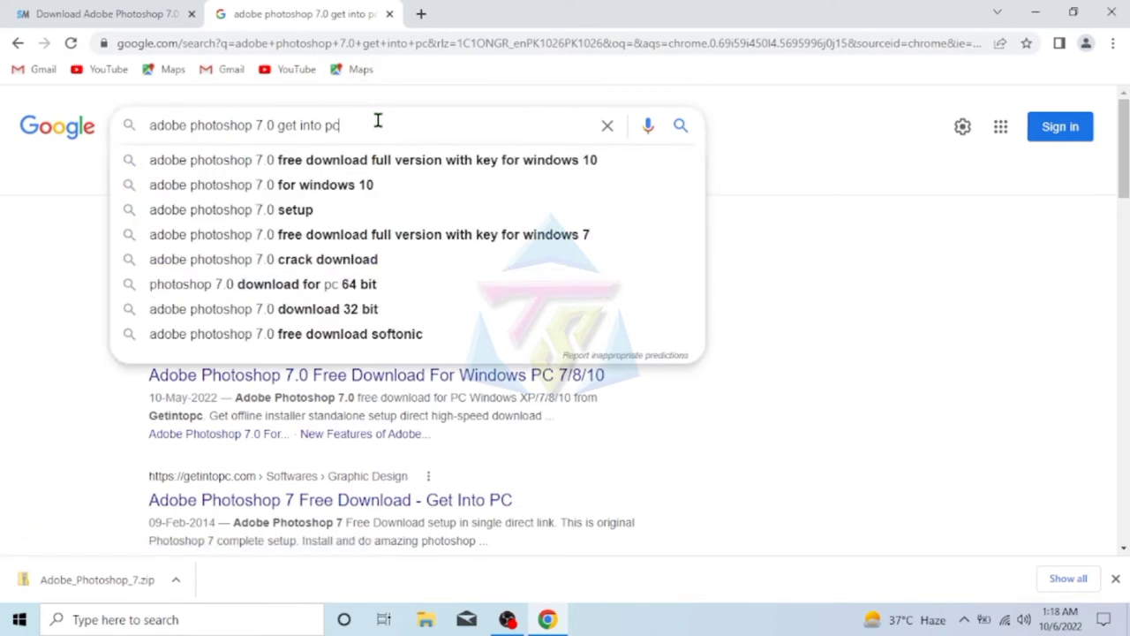
key(BackSpace)
key(BackSpace)
key(BackSpace)
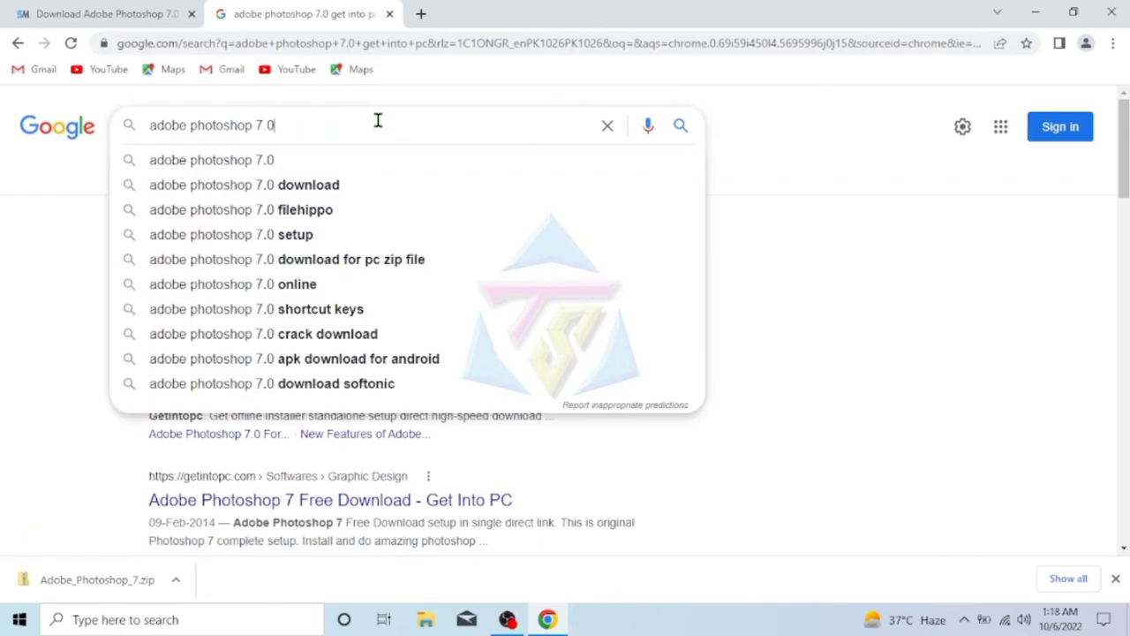
text(softoni)
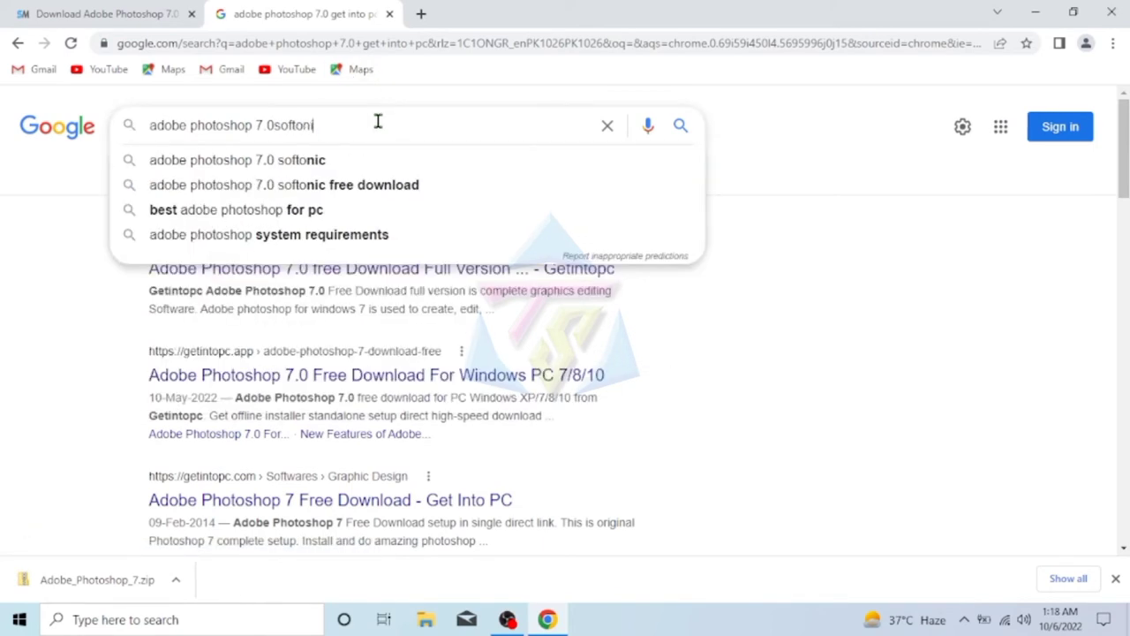
text(c)
key(Return)
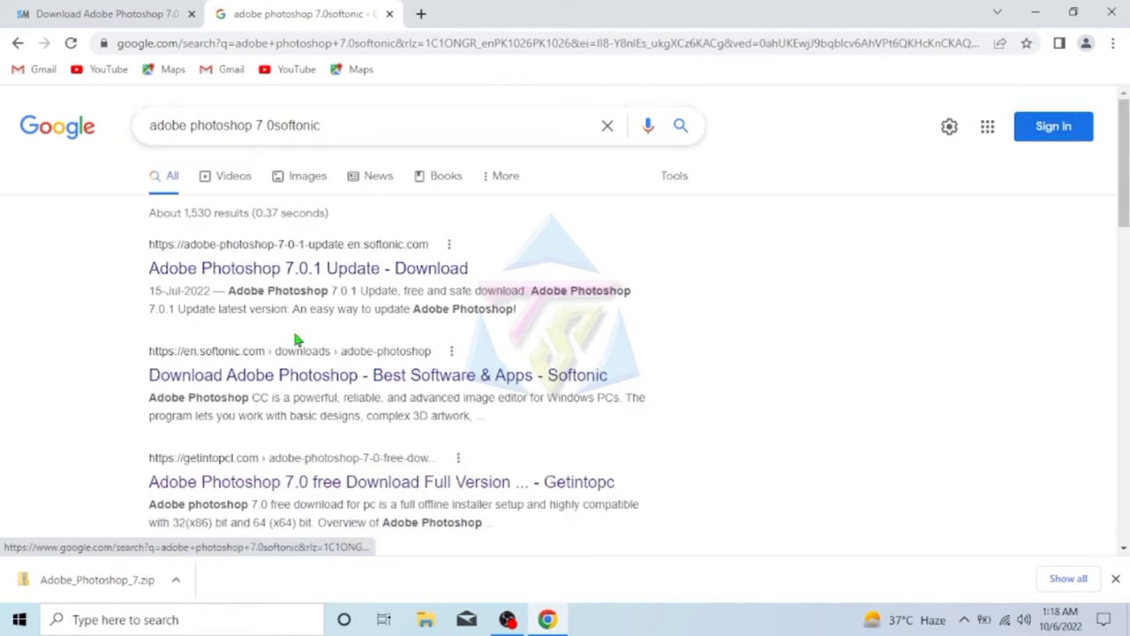
Step: Open the Softonic Adobe Photoshop 7.0.1 Update result and scroll through it
click(282, 270)
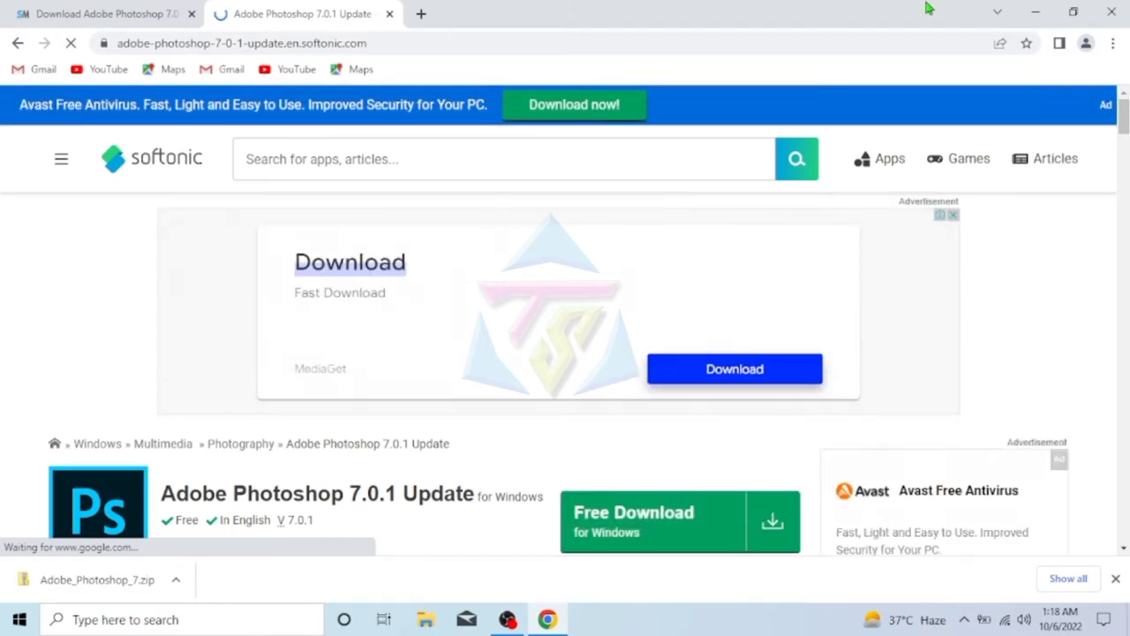
drag(1118, 124, 1123, 194)
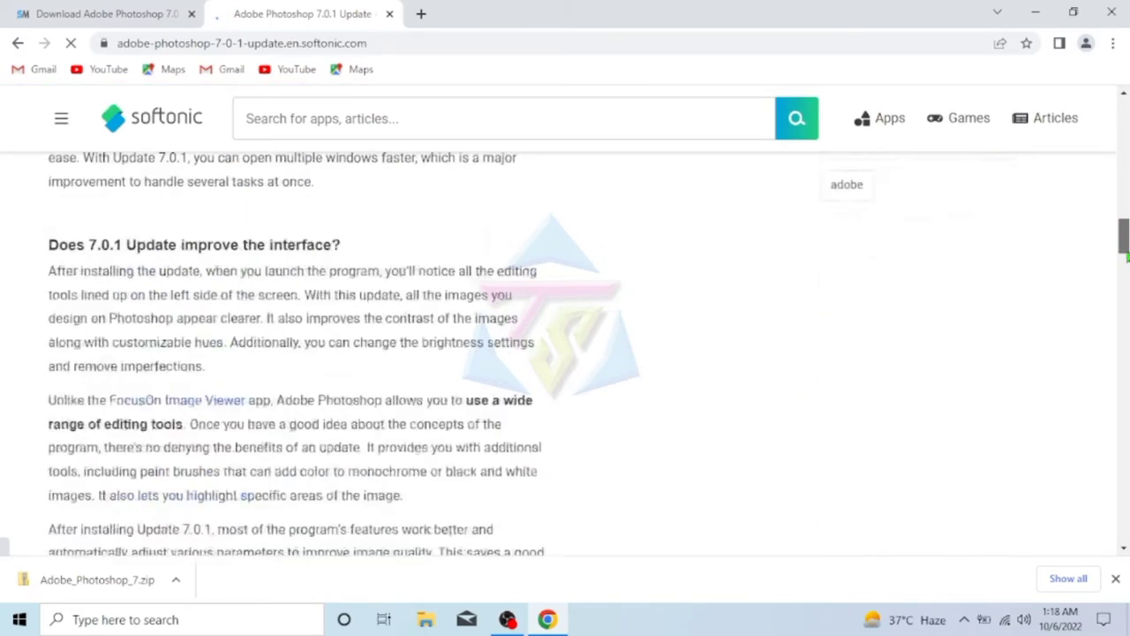
mouse_move(1127, 255)
mouse_down()
mouse_move(1126, 505)
mouse_move(1127, 150)
mouse_up()
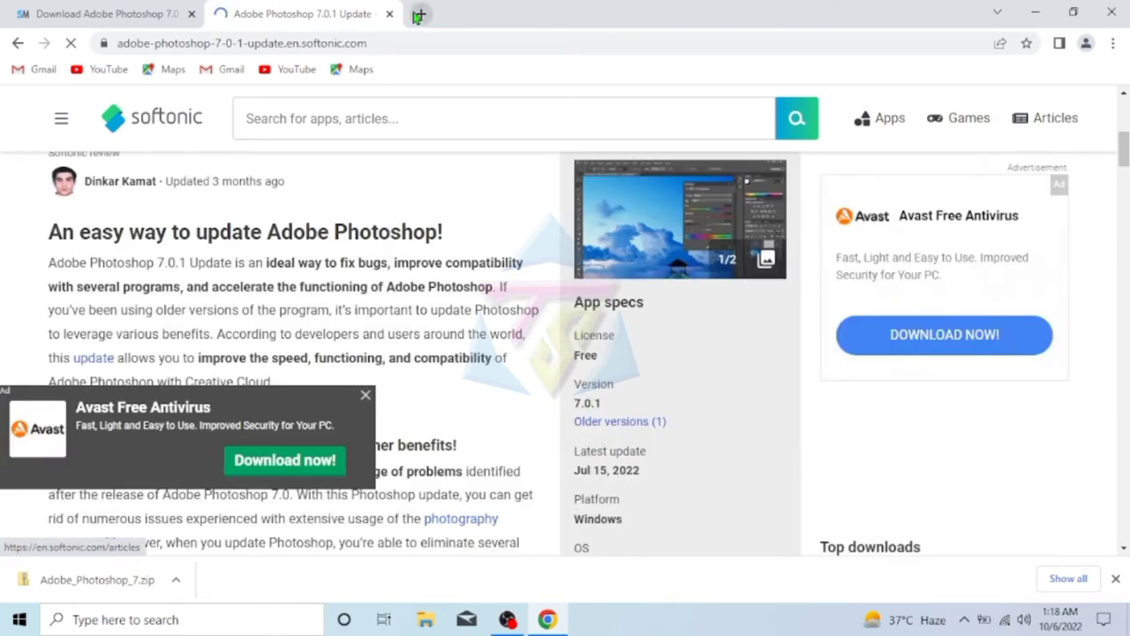
Step: Close the Softonic tab, open the downloaded zip, cut Adobe_Photoshop_7, and go to Local Disk (D:)
click(389, 14)
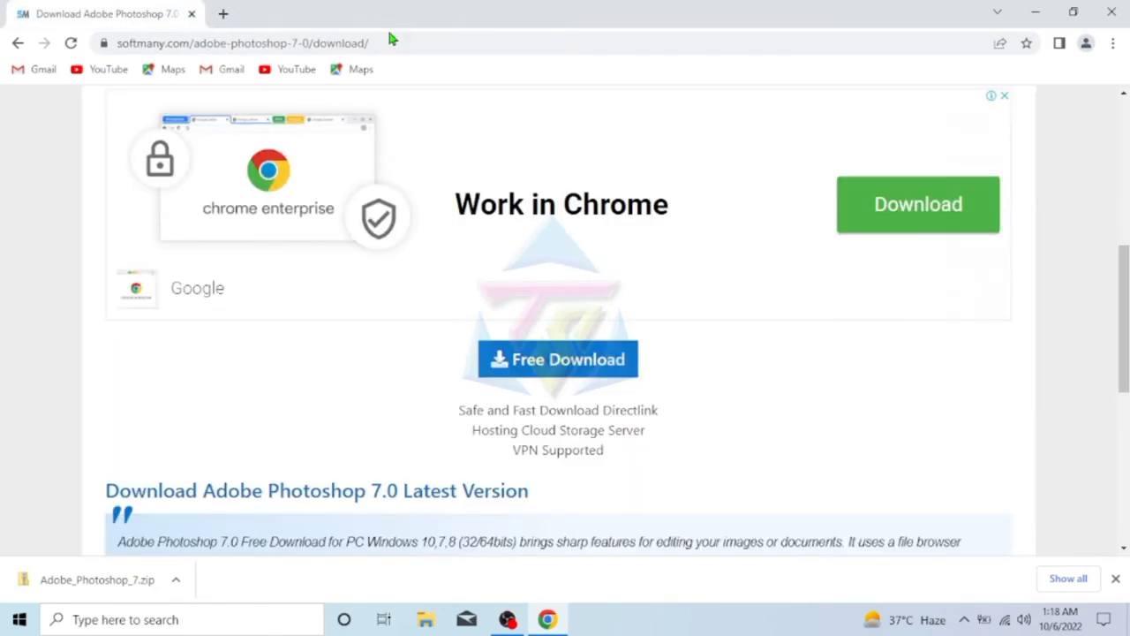
click(111, 583)
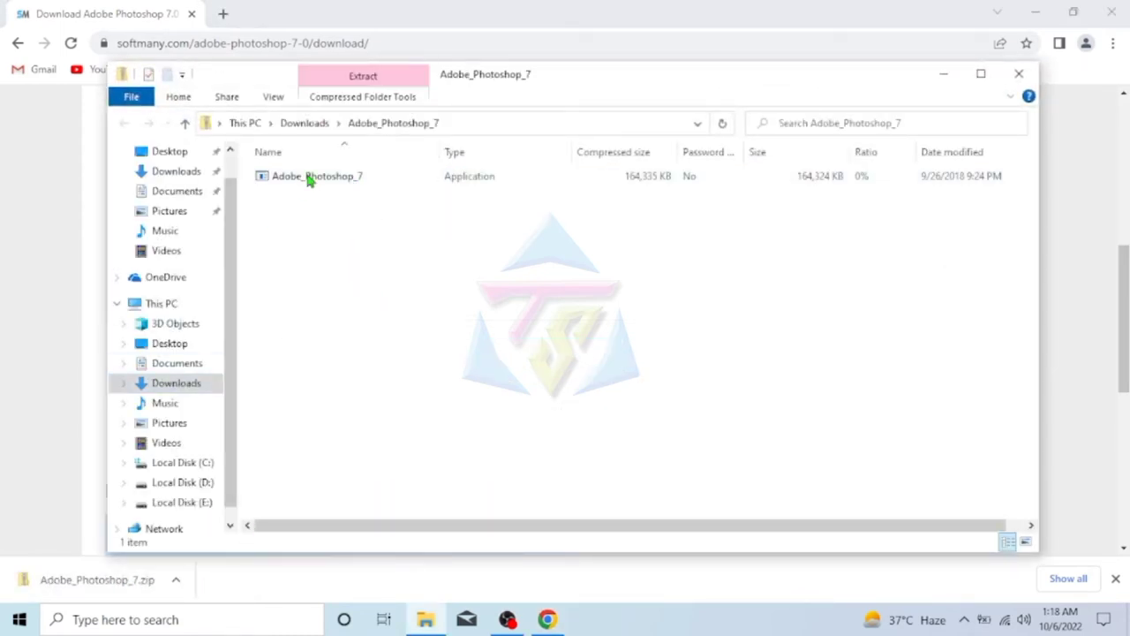
right_click(329, 180)
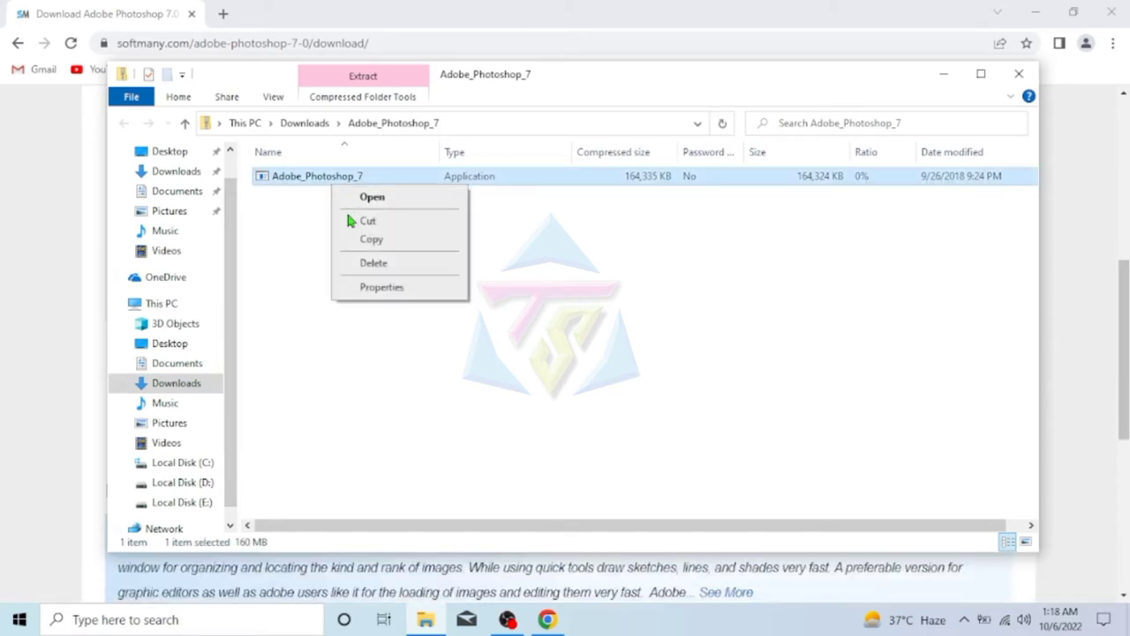
click(367, 228)
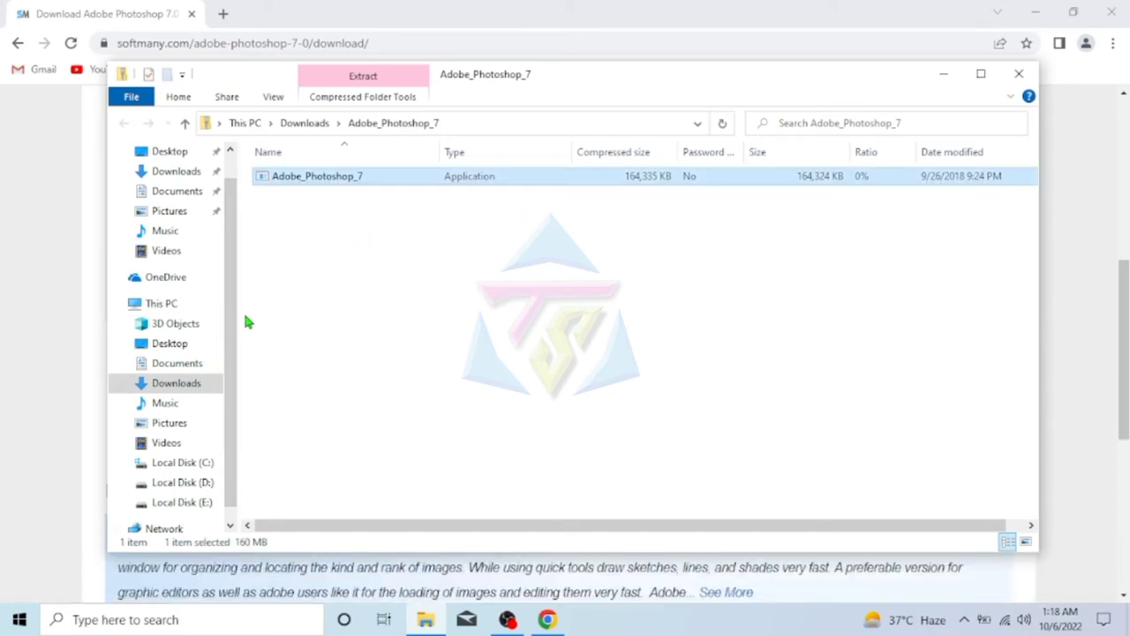
scroll(232, 328, down, 1)
click(210, 466)
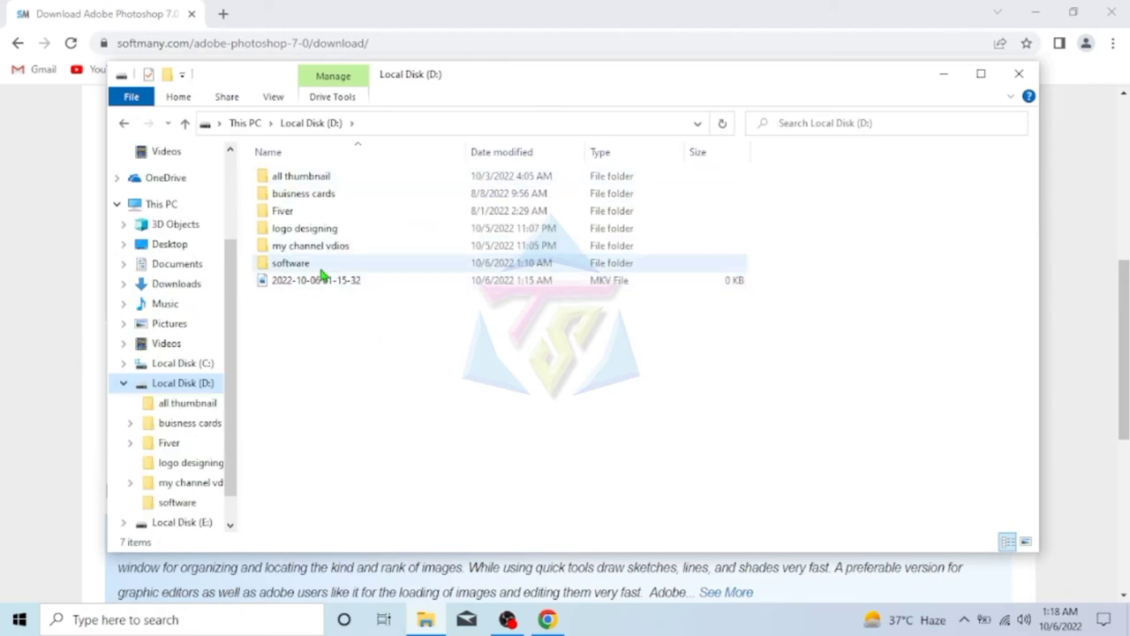
Step: Paste Adobe_Photoshop_7 into D:\software and run it to open the self-extractor
double_click(321, 267)
right_click(379, 322)
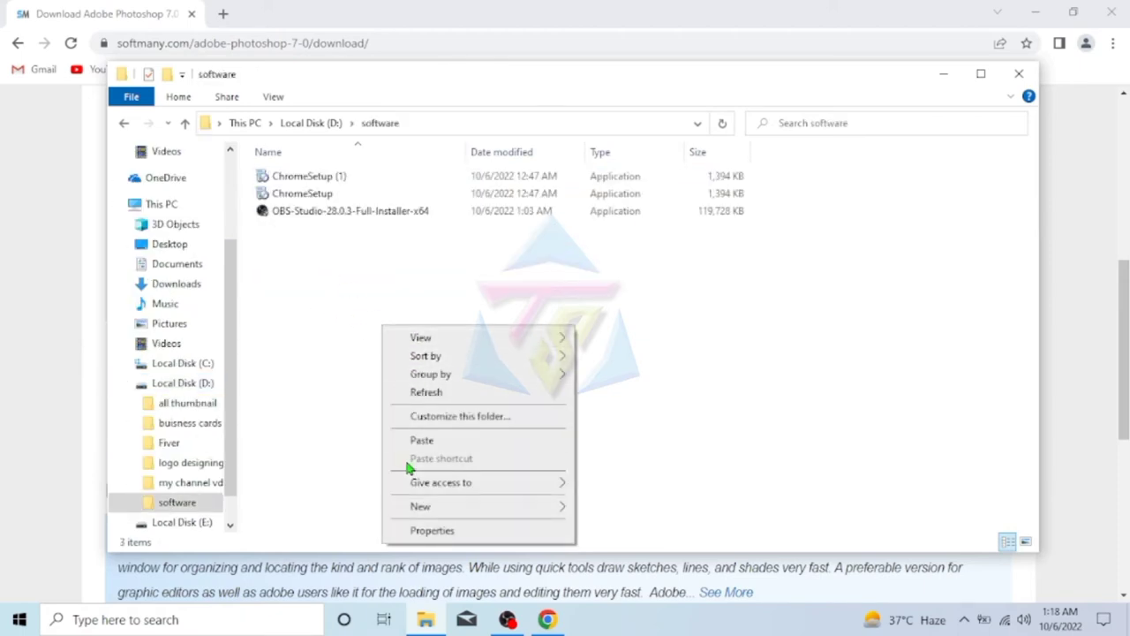
click(420, 441)
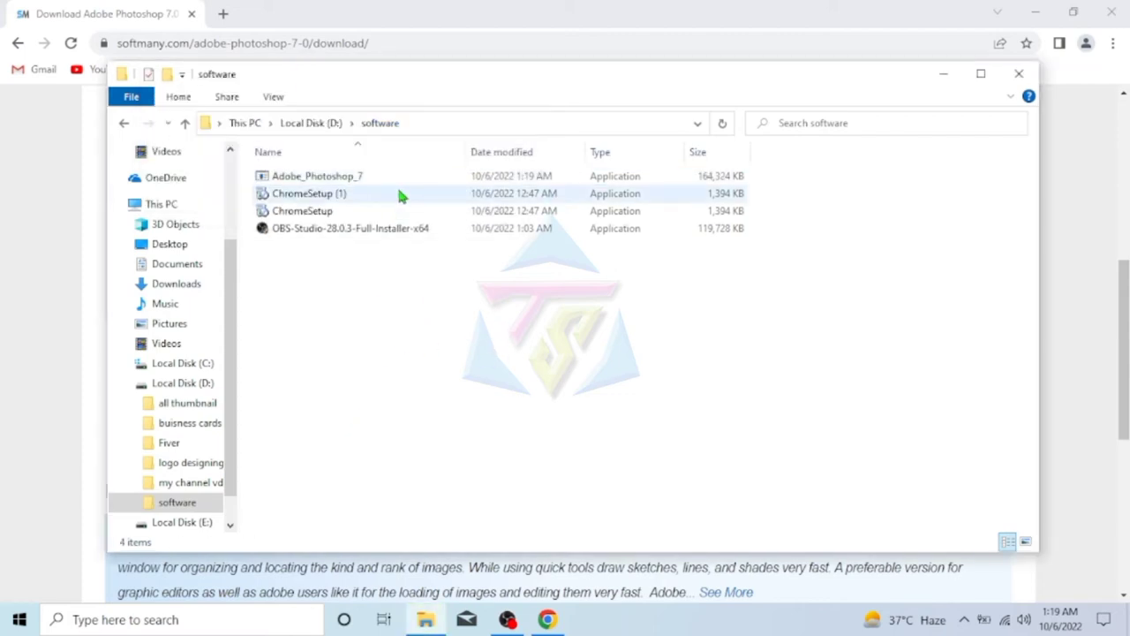
double_click(385, 174)
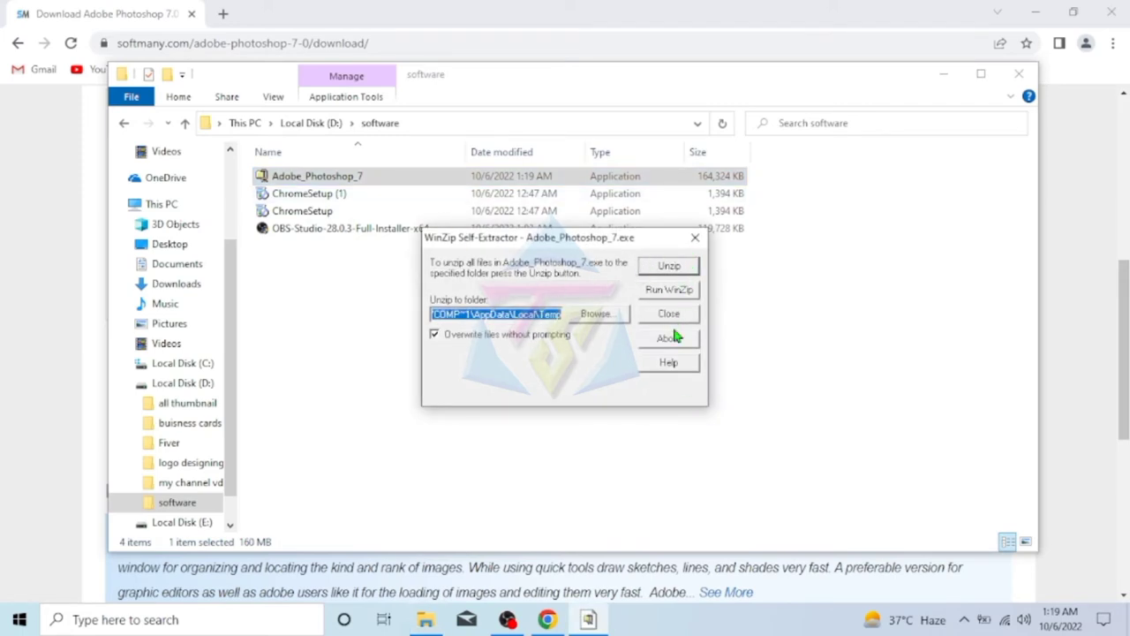
Step: Set the unzip folder to D:\software via Browse and extract the Photoshop setup files there
click(669, 267)
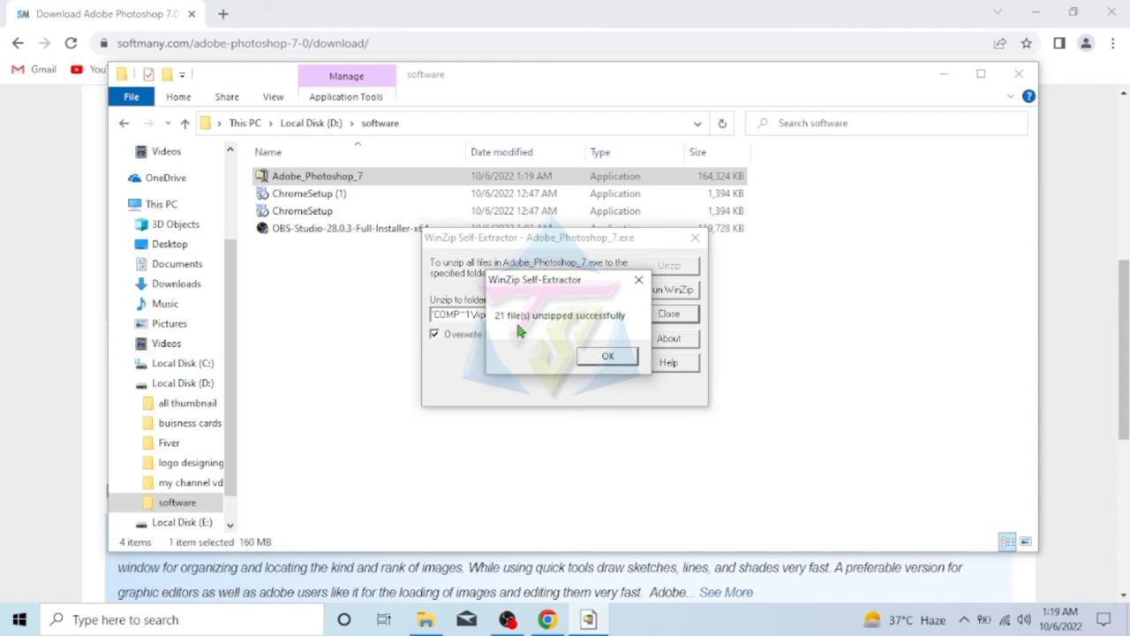
click(606, 356)
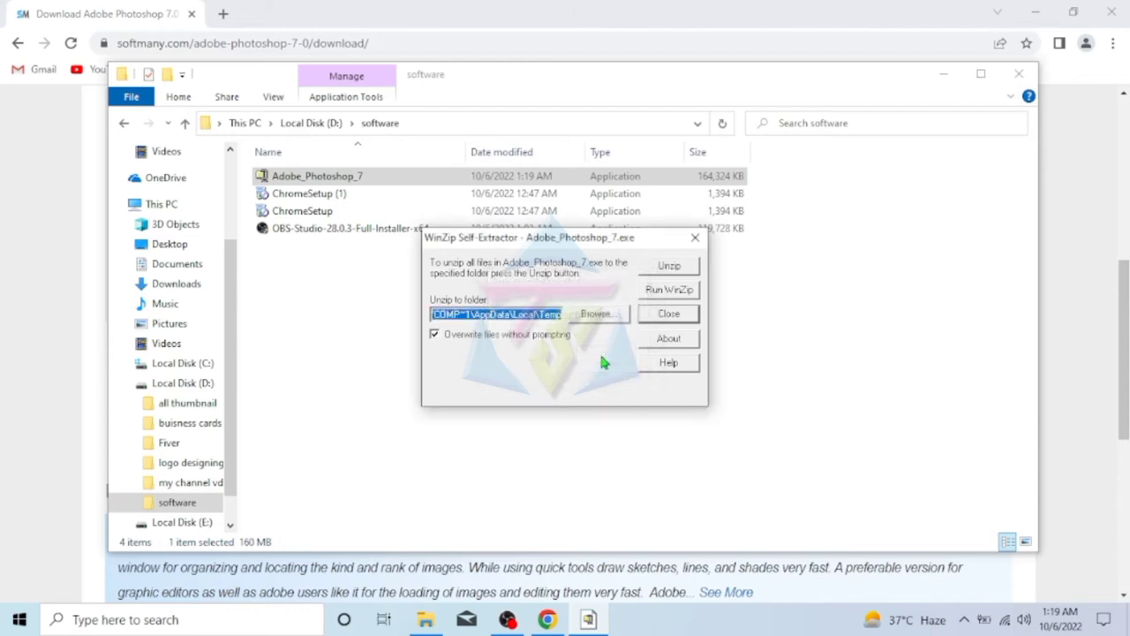
click(593, 317)
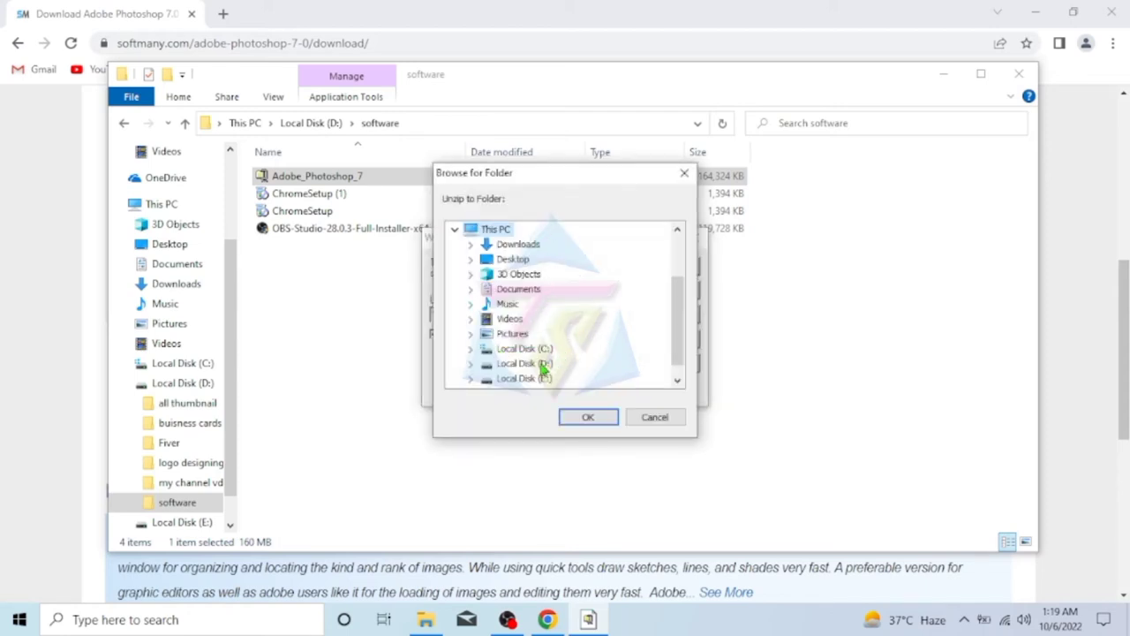
click(546, 364)
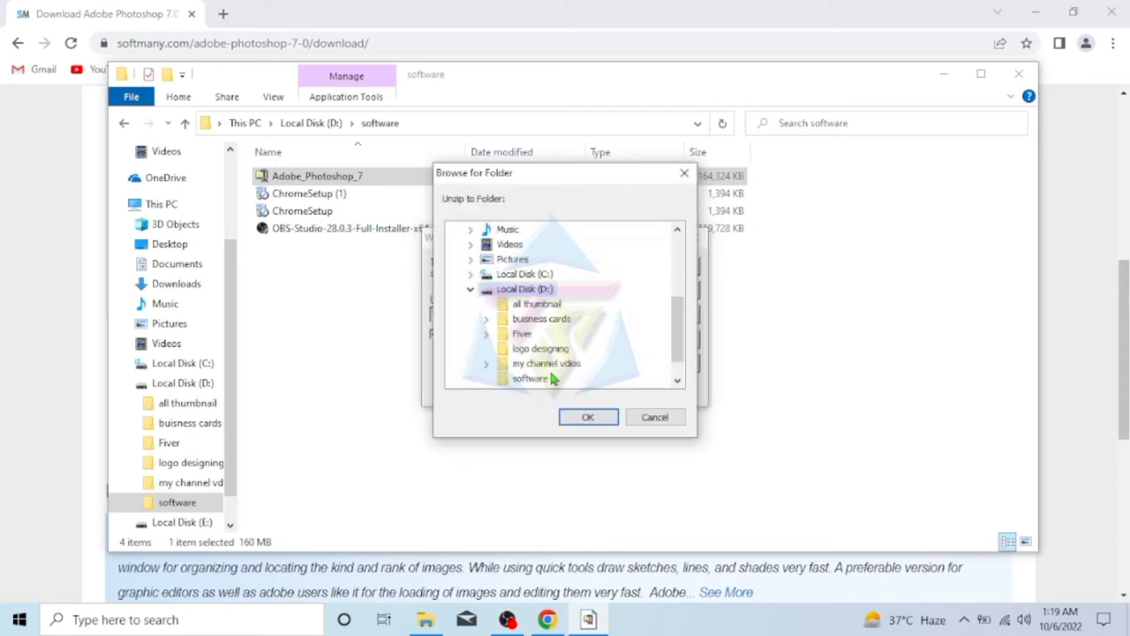
click(538, 380)
click(583, 417)
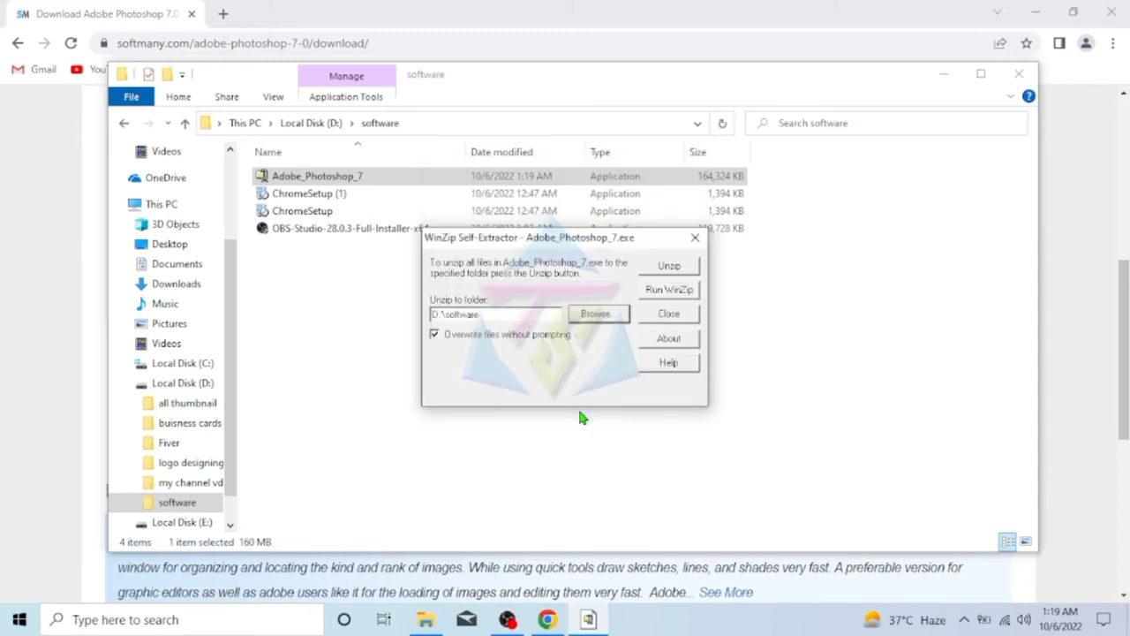
click(667, 267)
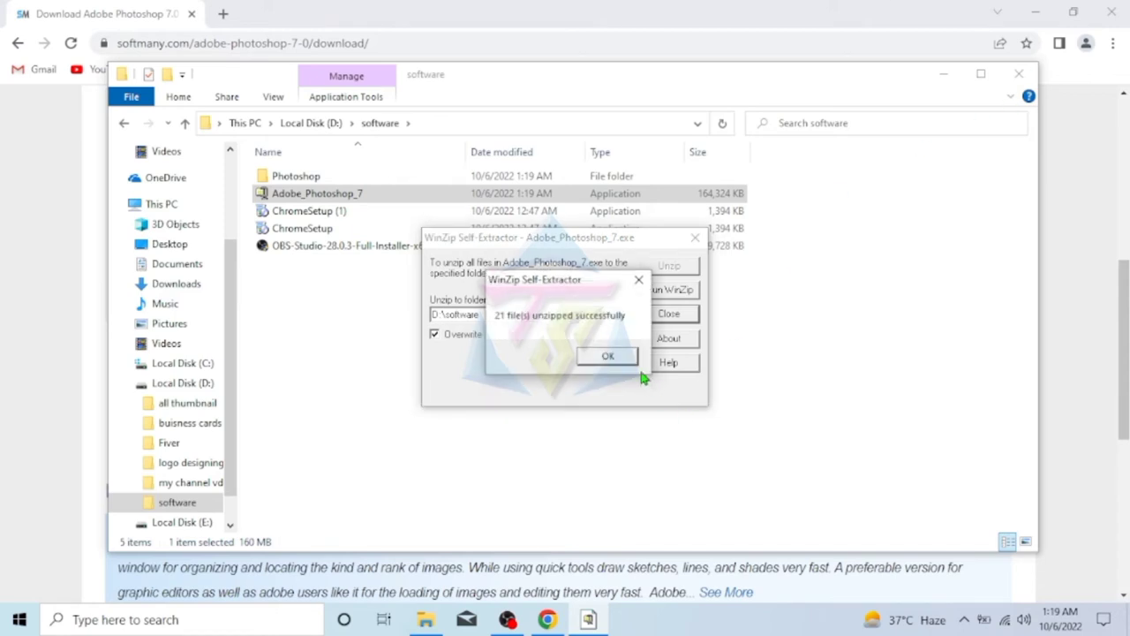
click(607, 356)
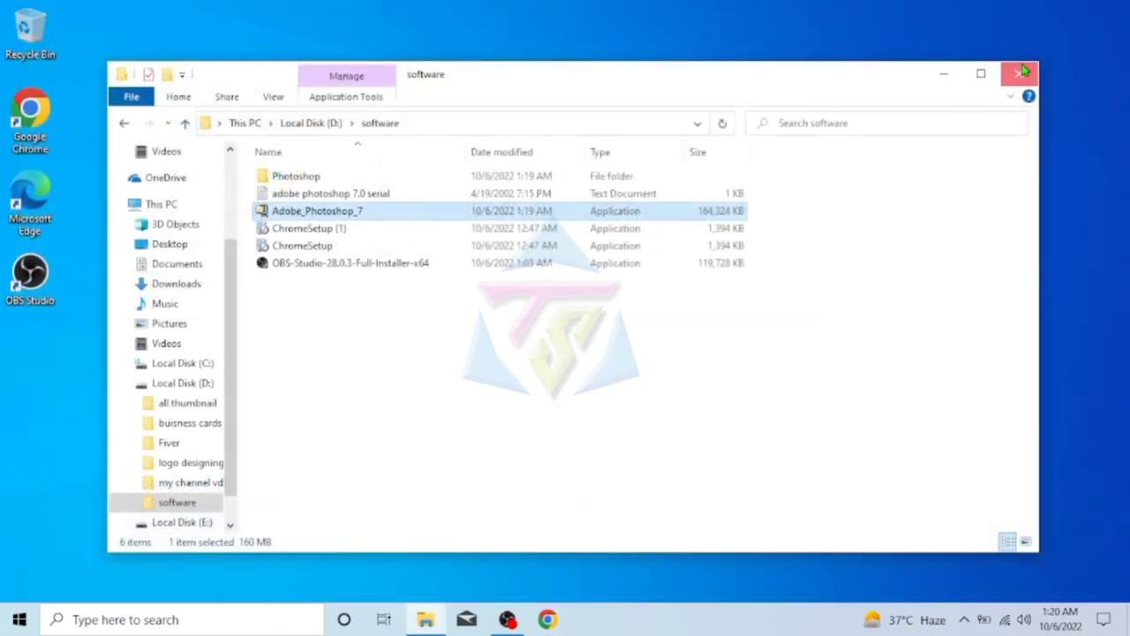
Step: Close File Explorer and refresh the desktop
click(1020, 72)
right_click(696, 185)
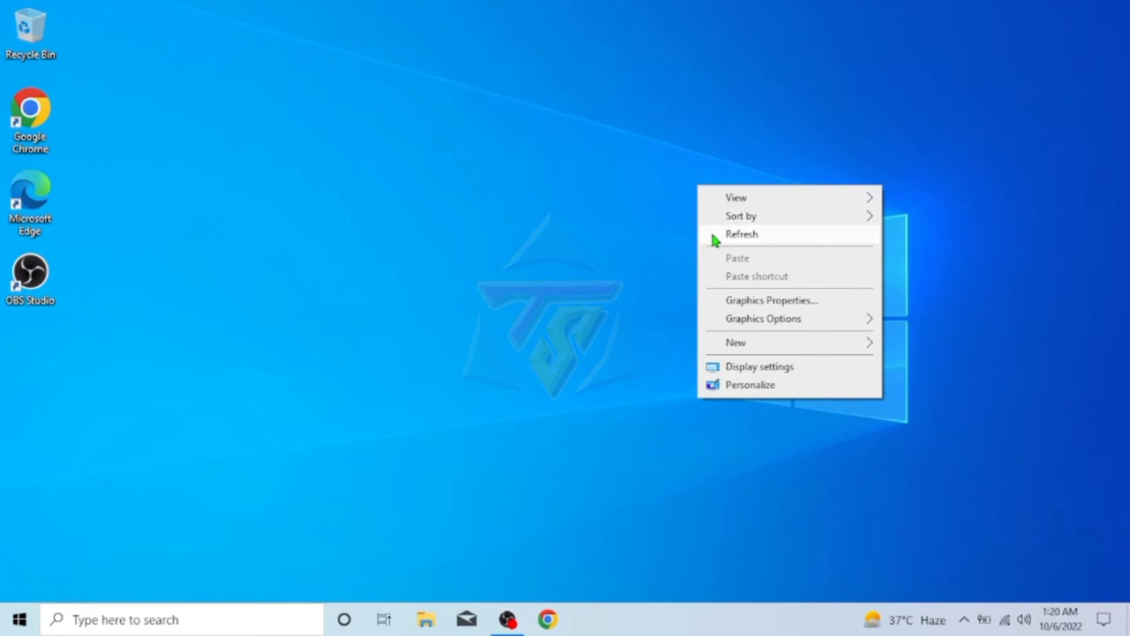
click(717, 231)
Step: Open a maximized File Explorer, go to D:\software\Photoshop, and run Setup
key(super+e)
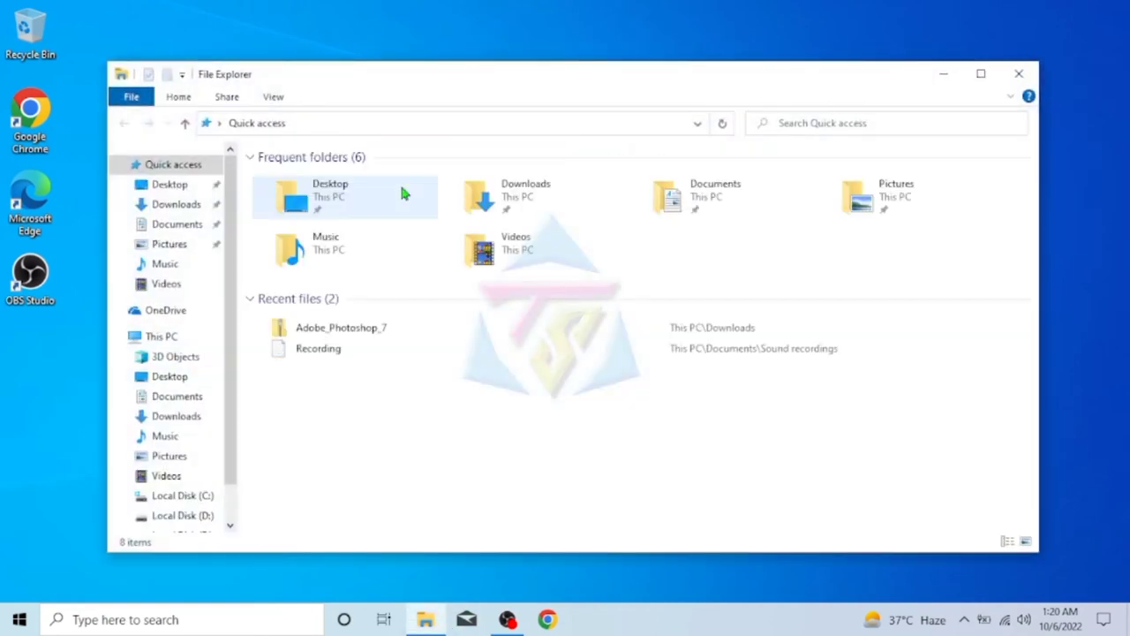
click(980, 74)
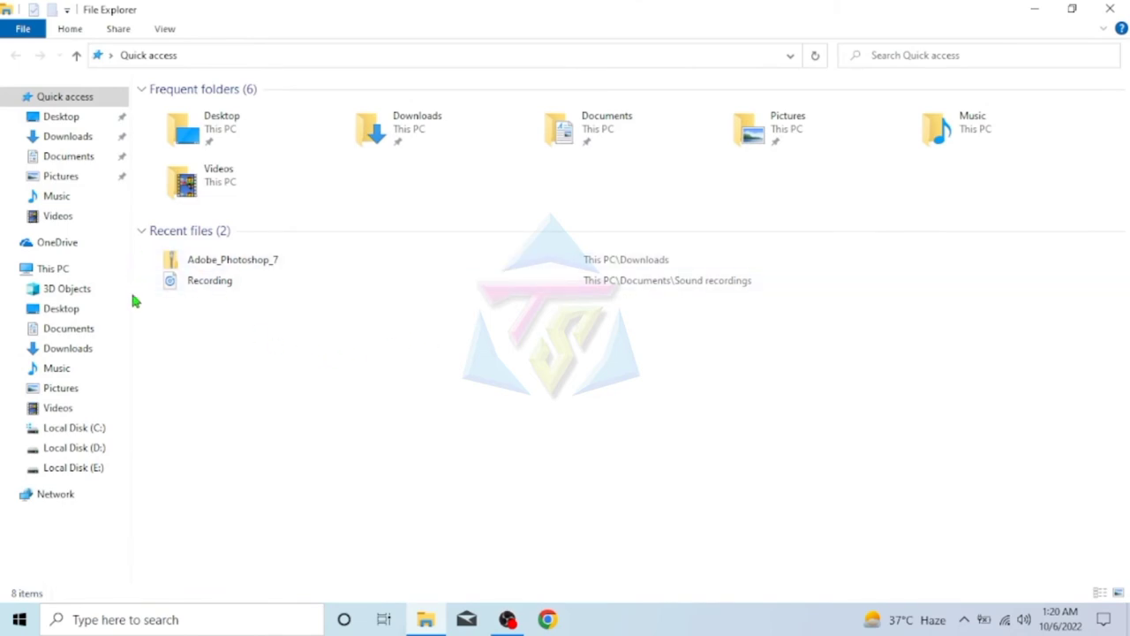
click(80, 451)
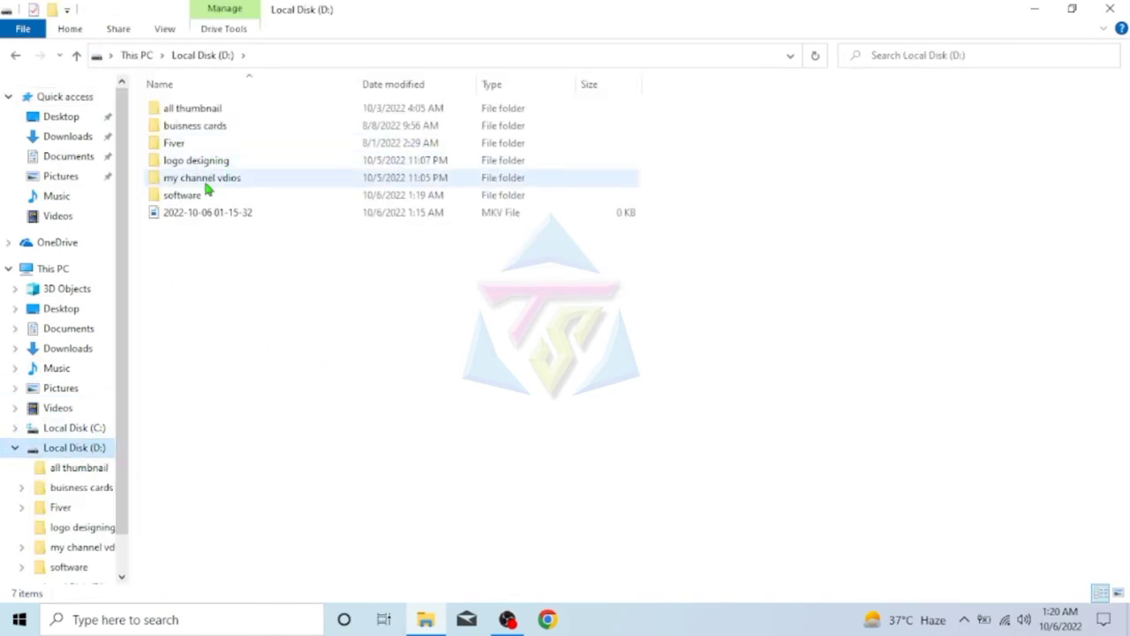
double_click(202, 196)
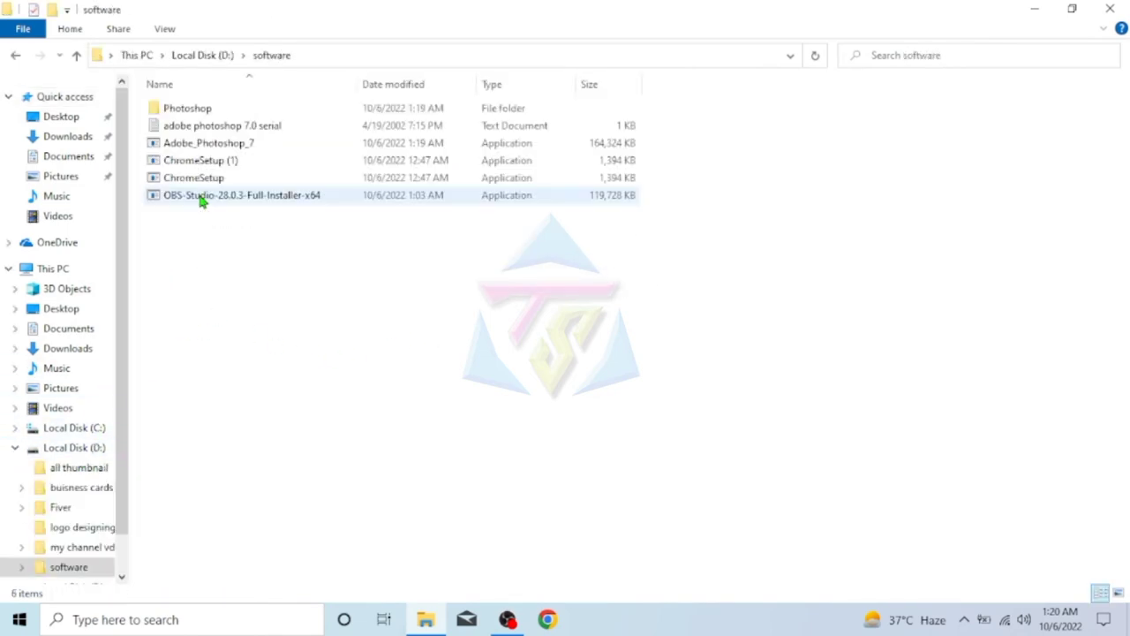
double_click(205, 110)
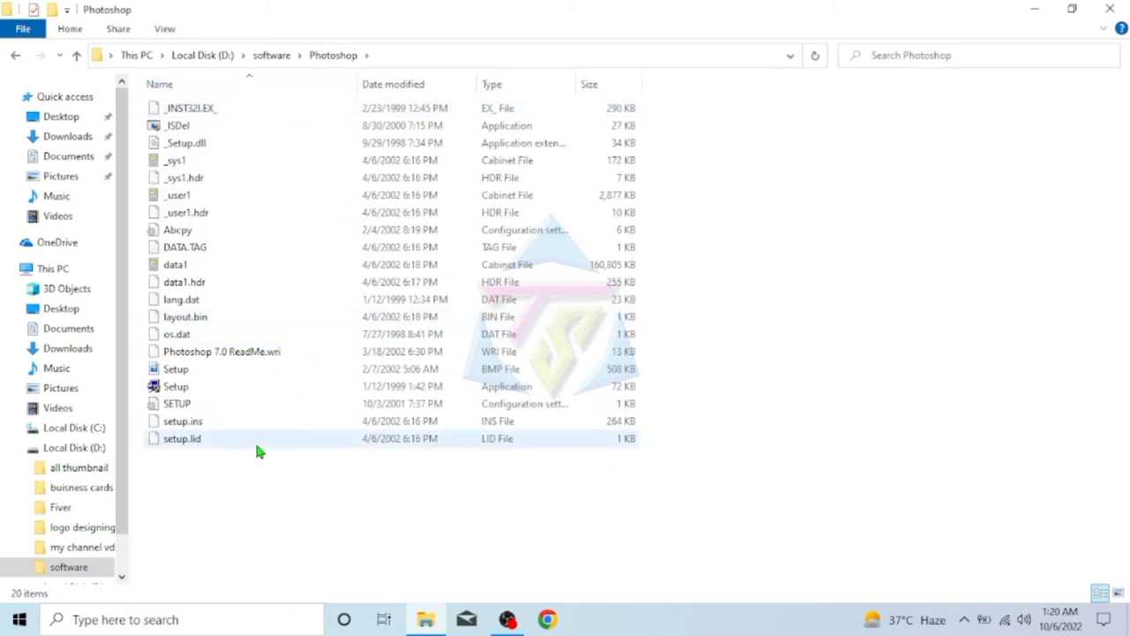
double_click(221, 391)
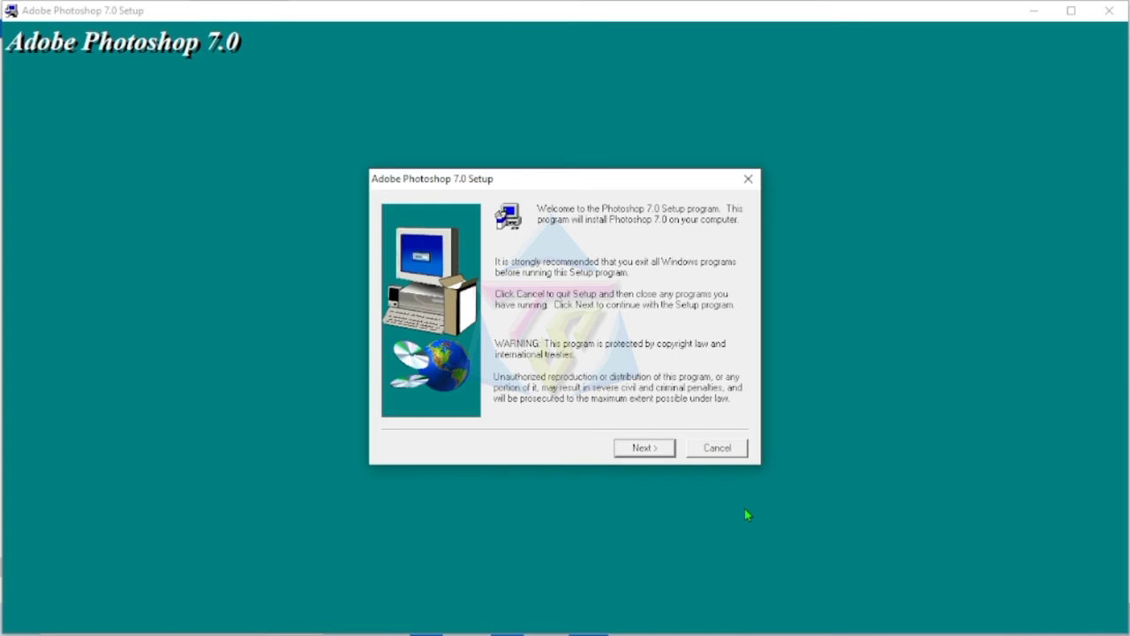
Step: Pass the welcome screen and close-applications notice, keep US English, and accept the licence agreement
click(656, 447)
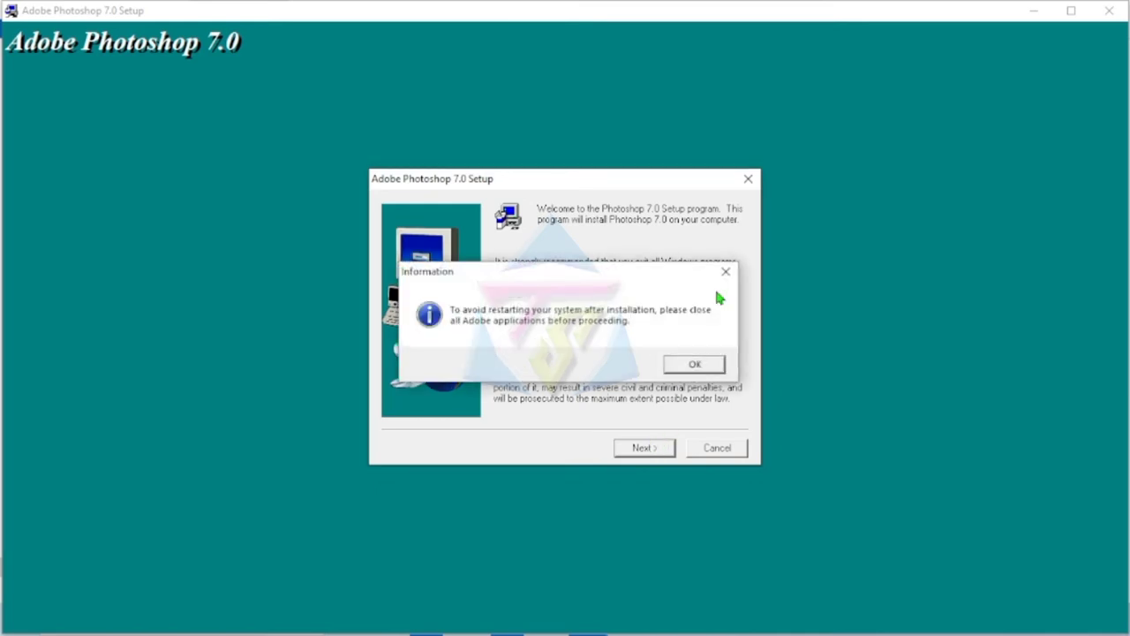
click(710, 361)
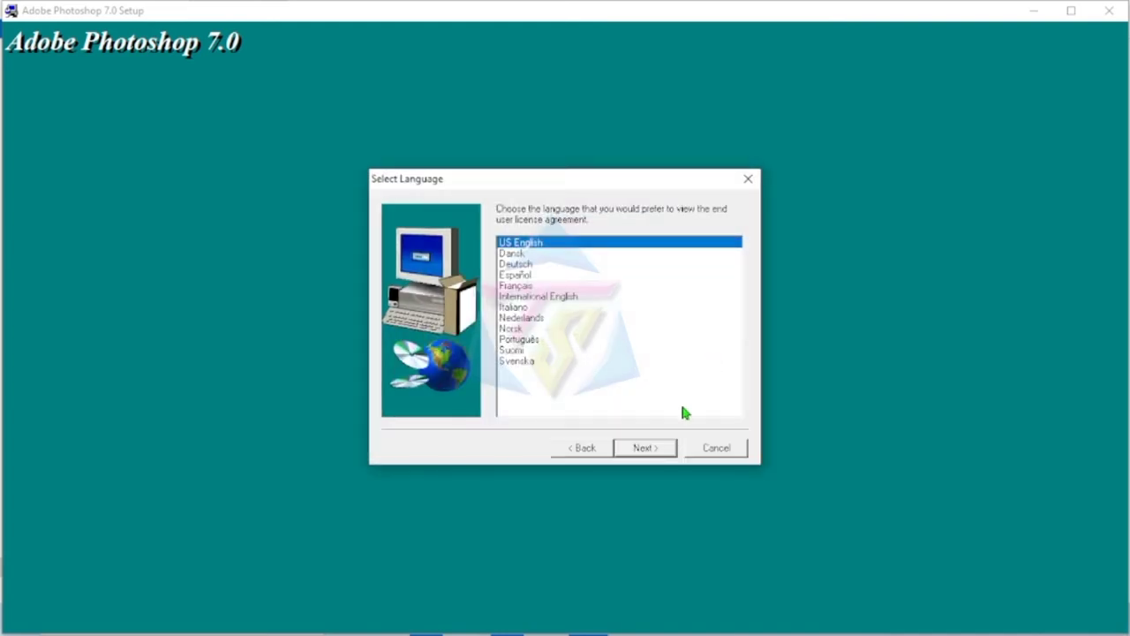
click(642, 449)
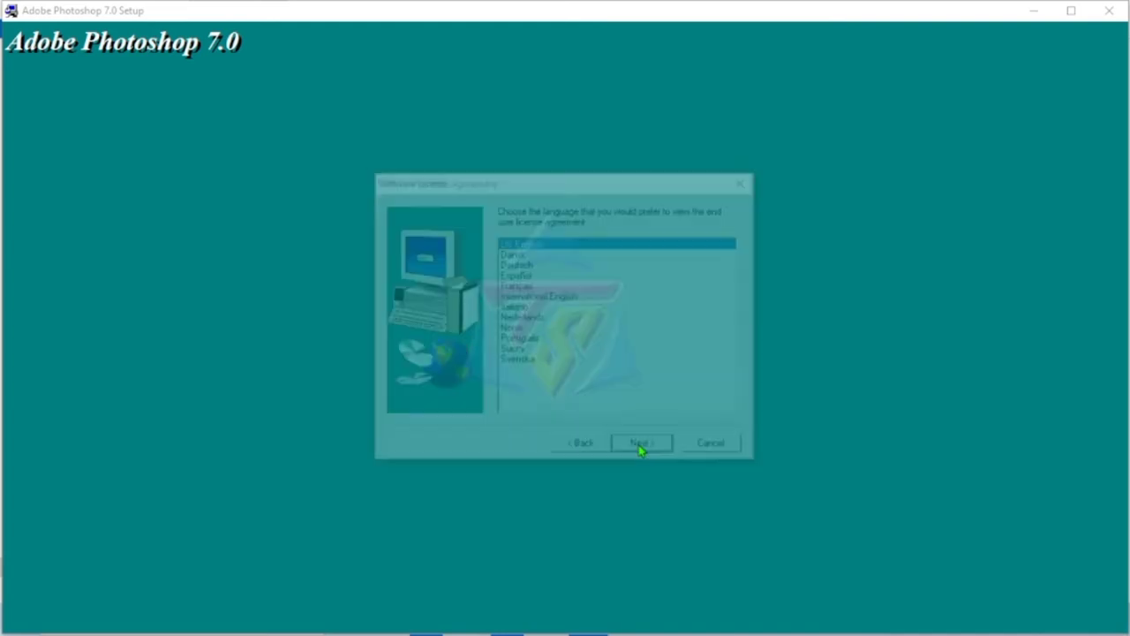
click(645, 448)
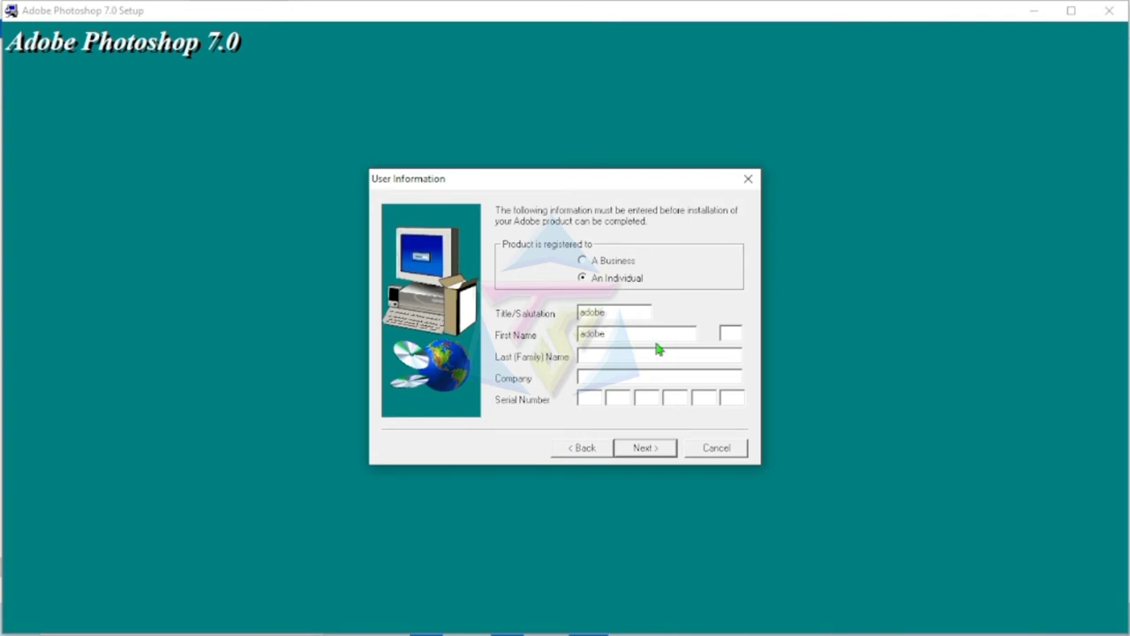
Step: Enter the registrant's first and last name and company 'adobe', then minimise the setup window
key(BackSpace)
key(BackSpace)
key(BackSpace)
key(BackSpace)
text(m)
text(anshi)
text(ad)
click(590, 398)
click(1033, 10)
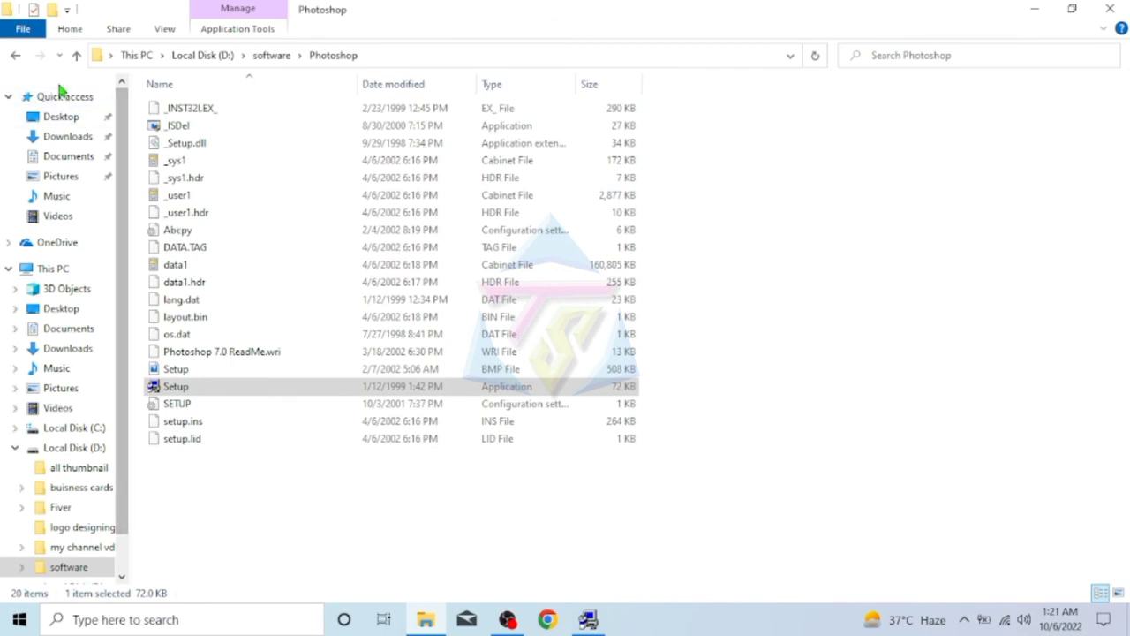
Step: Open the 'adobe photoshop 7.0 serial' text file in Notepad and copy the full serial number
click(15, 56)
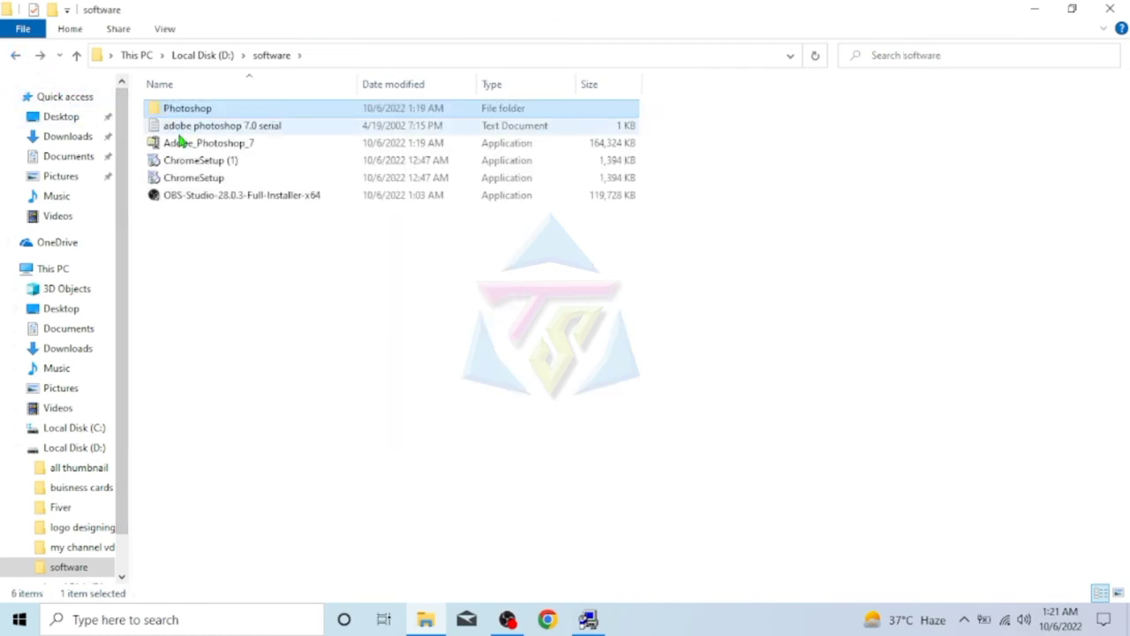
double_click(289, 121)
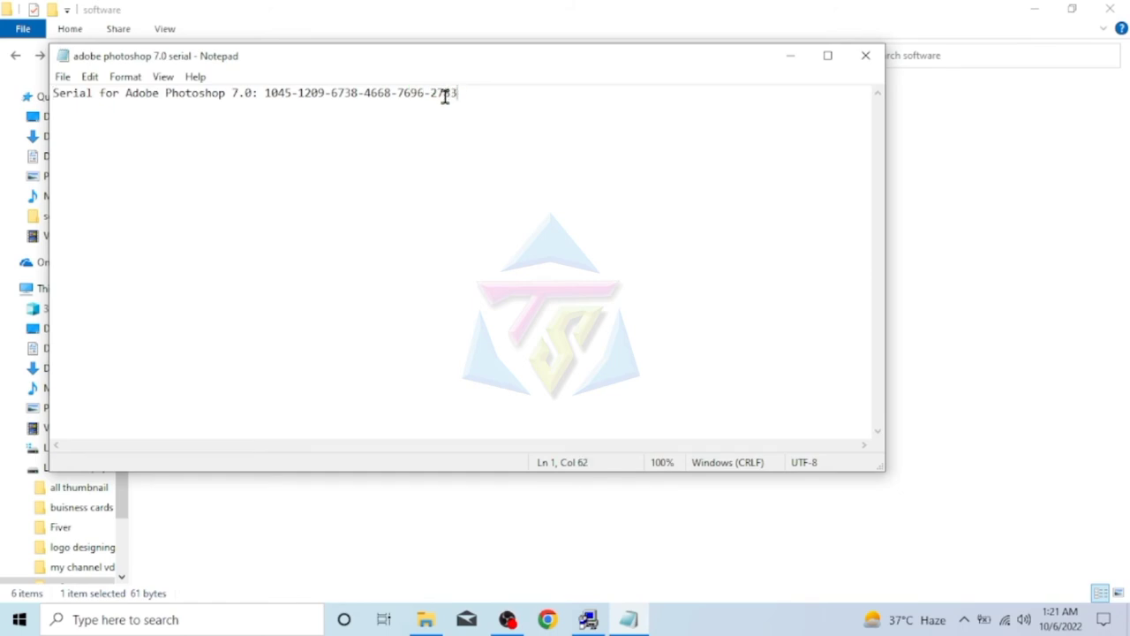
mouse_move(458, 92)
mouse_down()
mouse_move(262, 95)
mouse_move(576, 145)
mouse_up()
click(263, 96)
click(512, 134)
drag(263, 96, 548, 102)
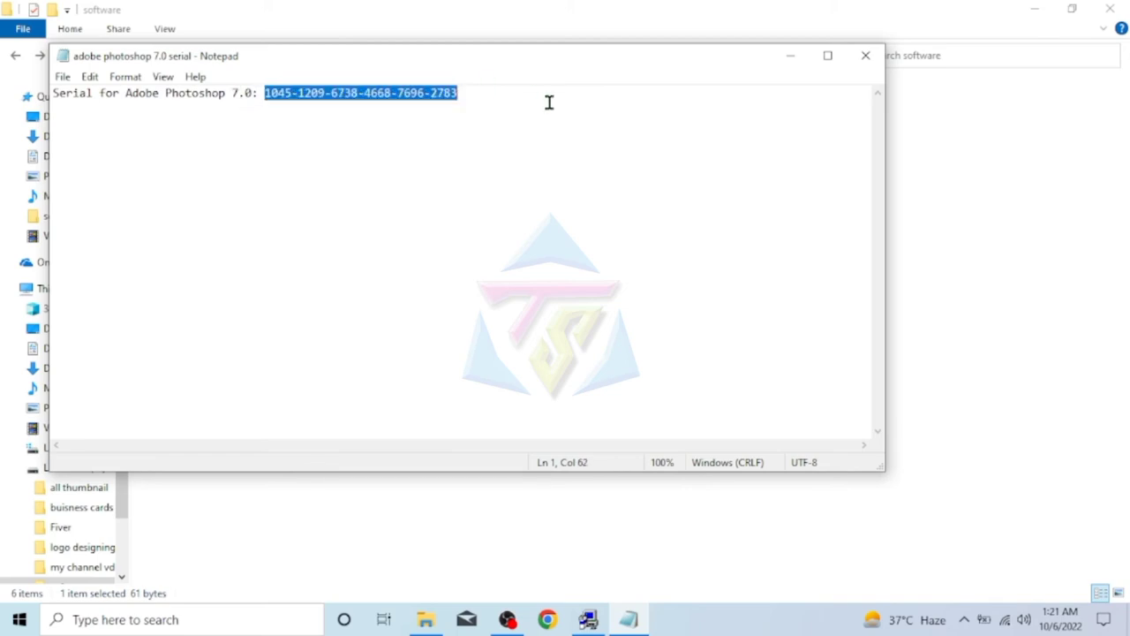
right_click(410, 92)
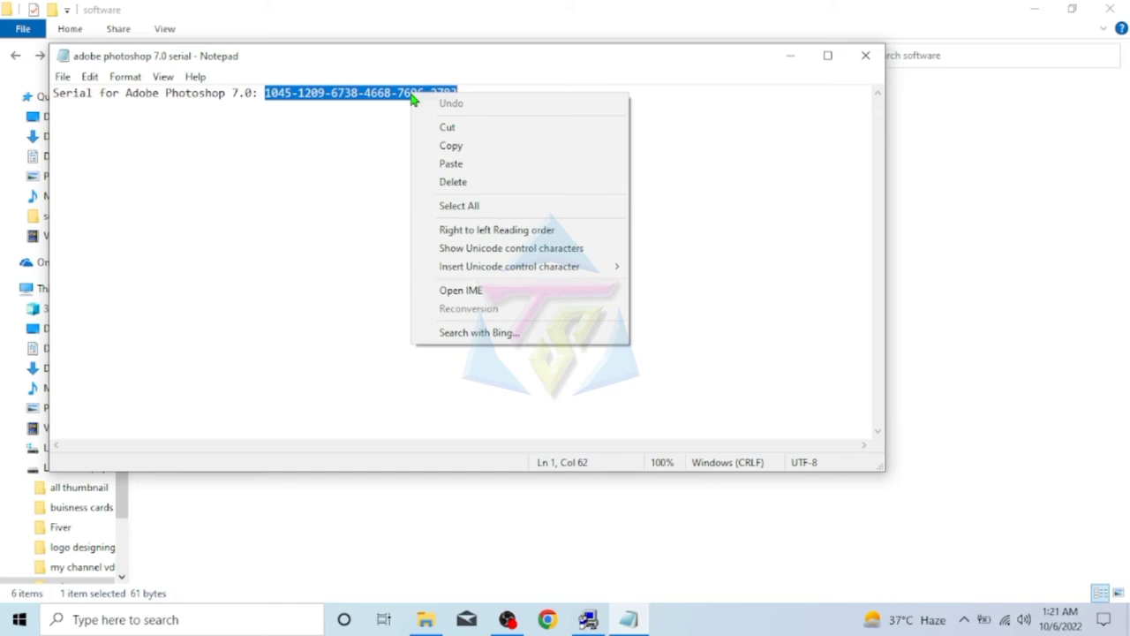
click(465, 154)
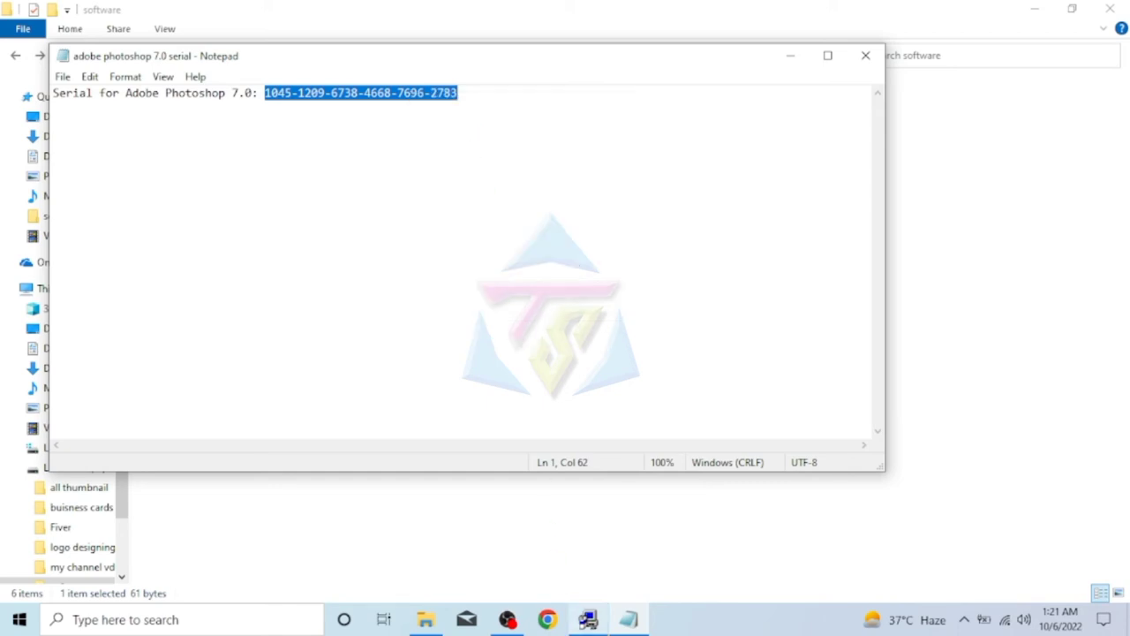
Step: Paste the copied serial into the Serial Number boxes and confirm the registration details
click(587, 619)
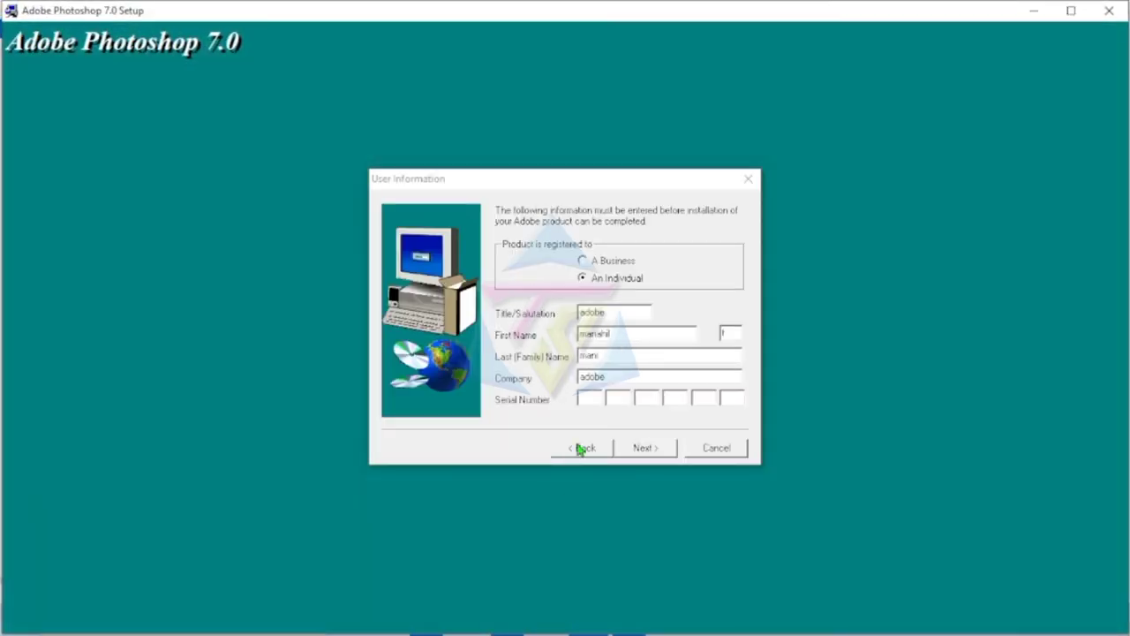
click(591, 396)
key(ctrl+v)
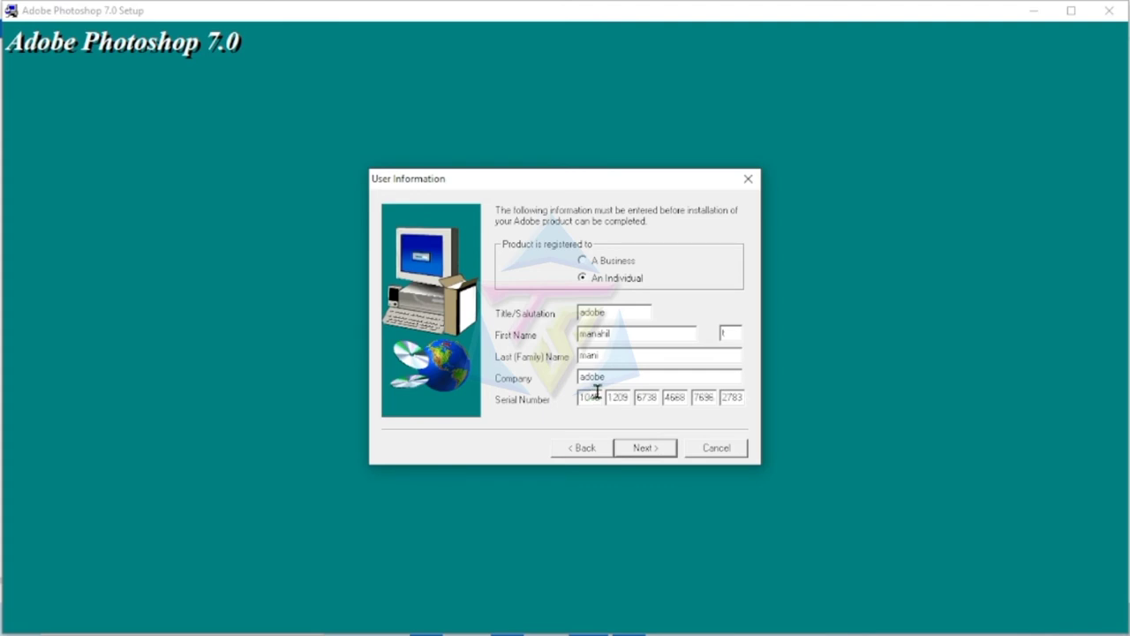
right_click(598, 395)
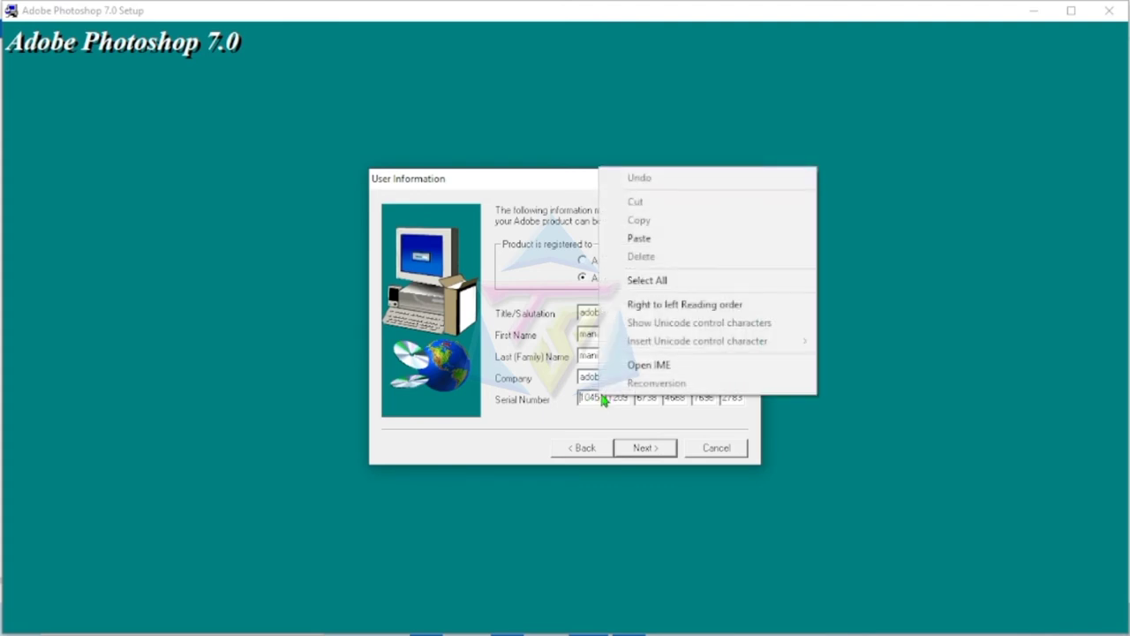
click(645, 240)
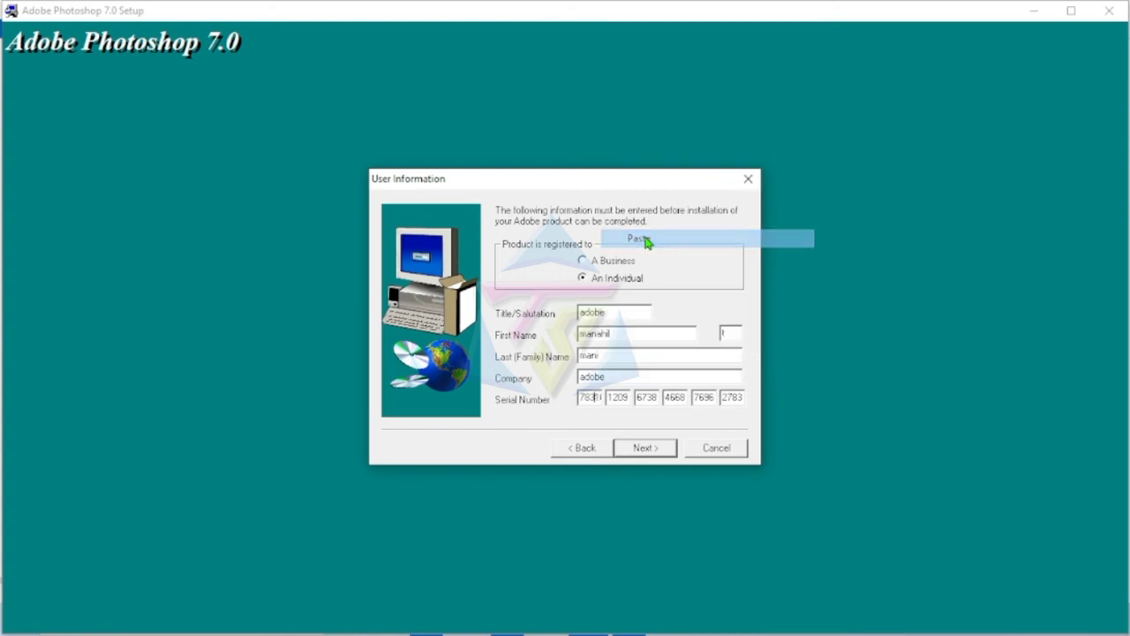
click(647, 453)
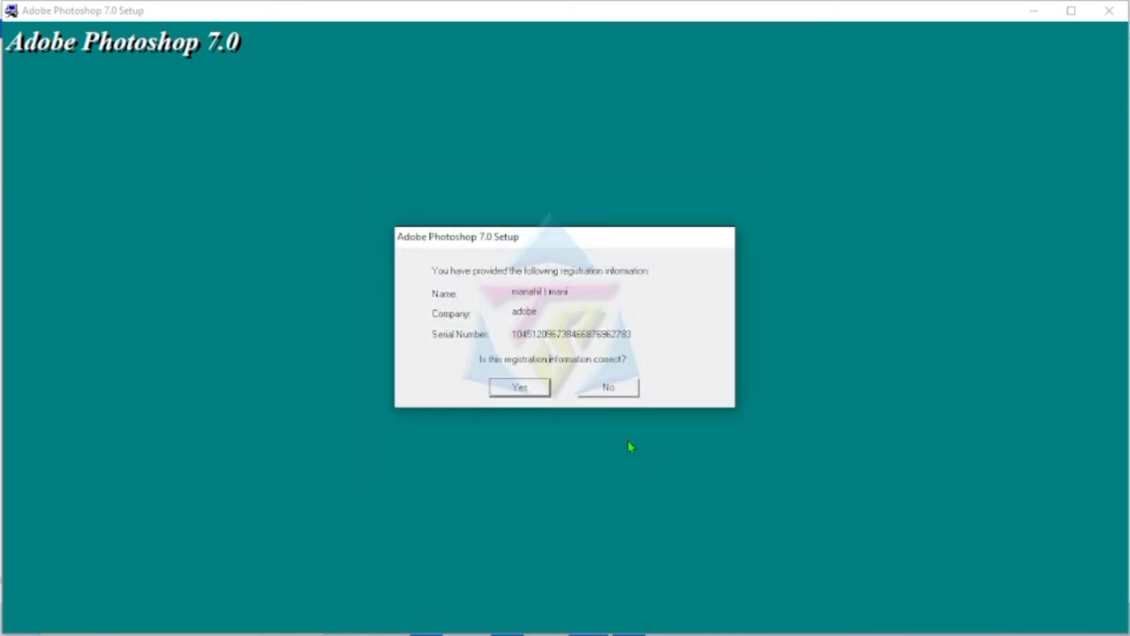
click(529, 389)
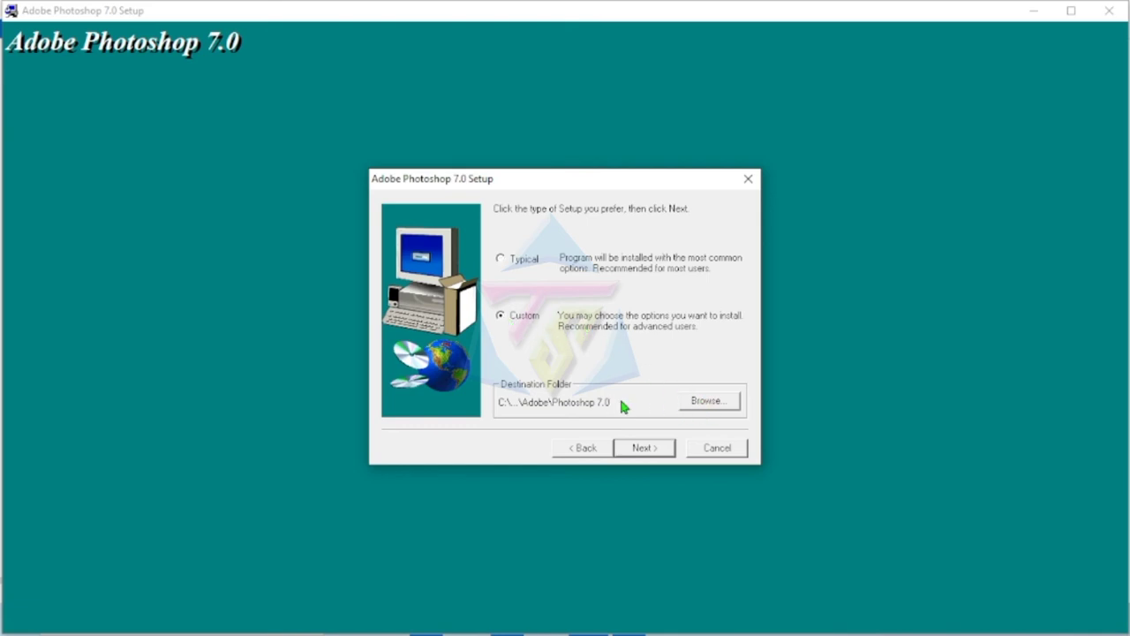
Step: Change the install destination folder to the Desktop and proceed to component selection
click(706, 402)
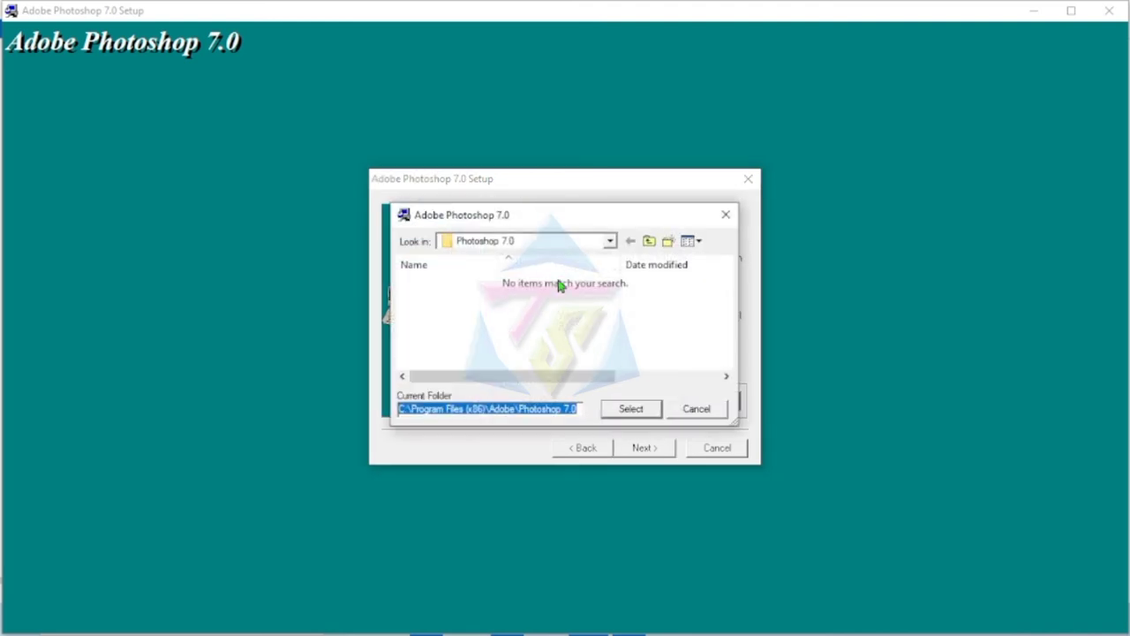
click(611, 242)
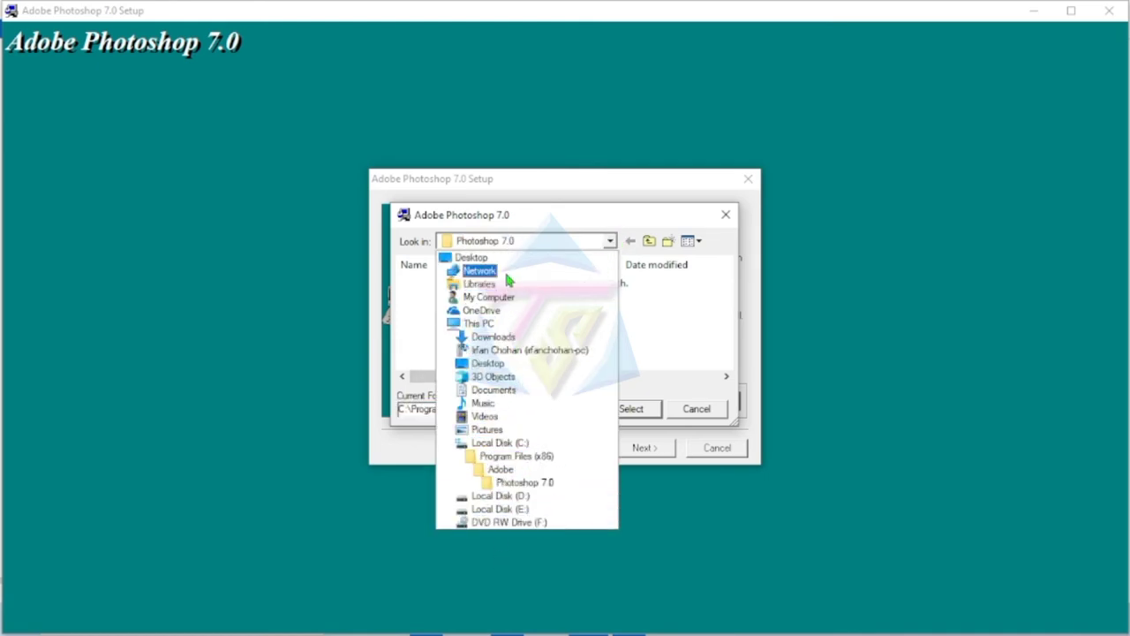
click(495, 364)
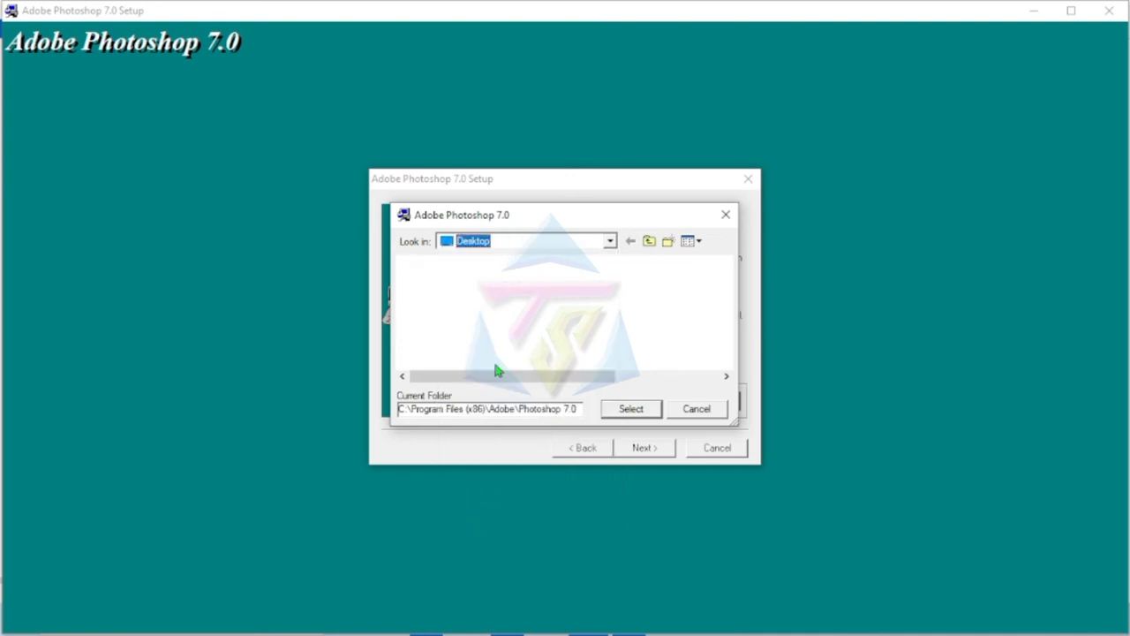
click(645, 450)
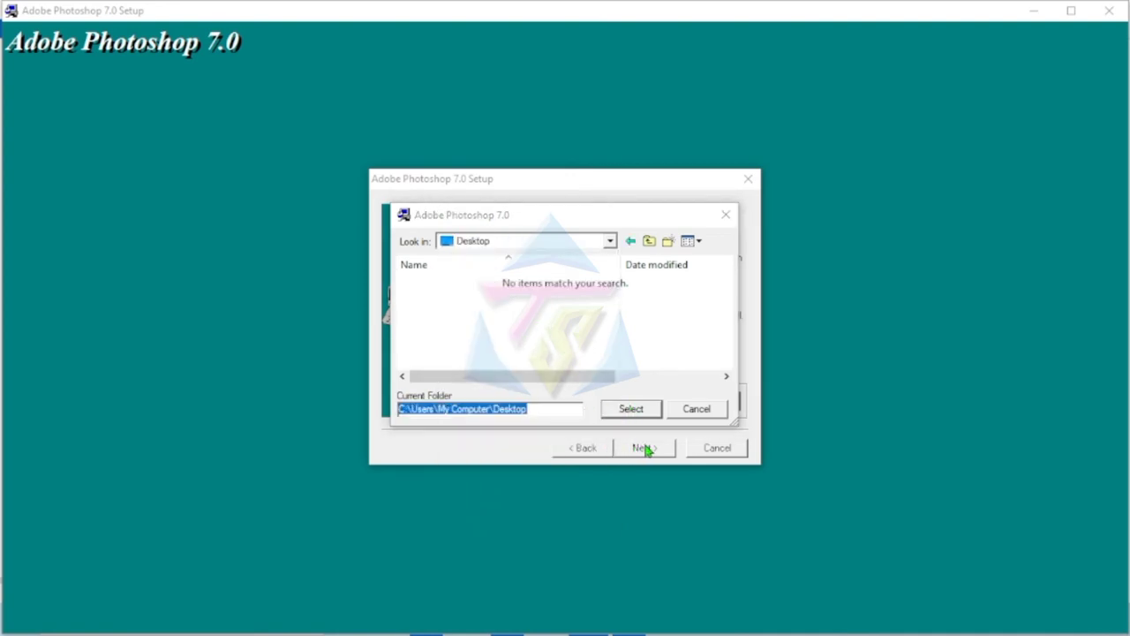
click(631, 412)
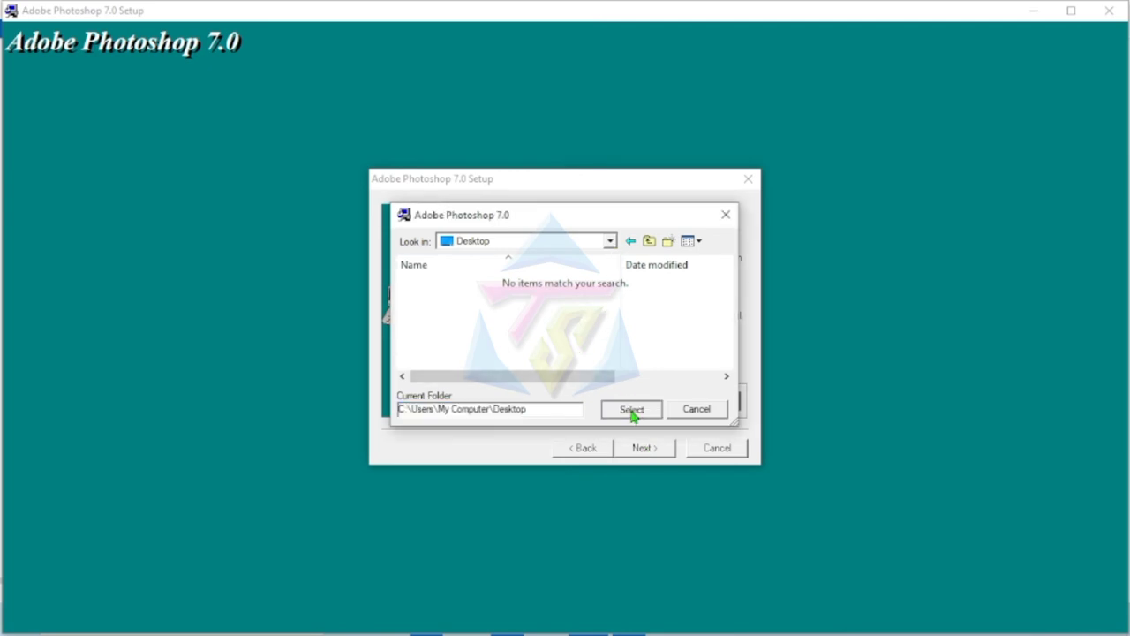
click(643, 446)
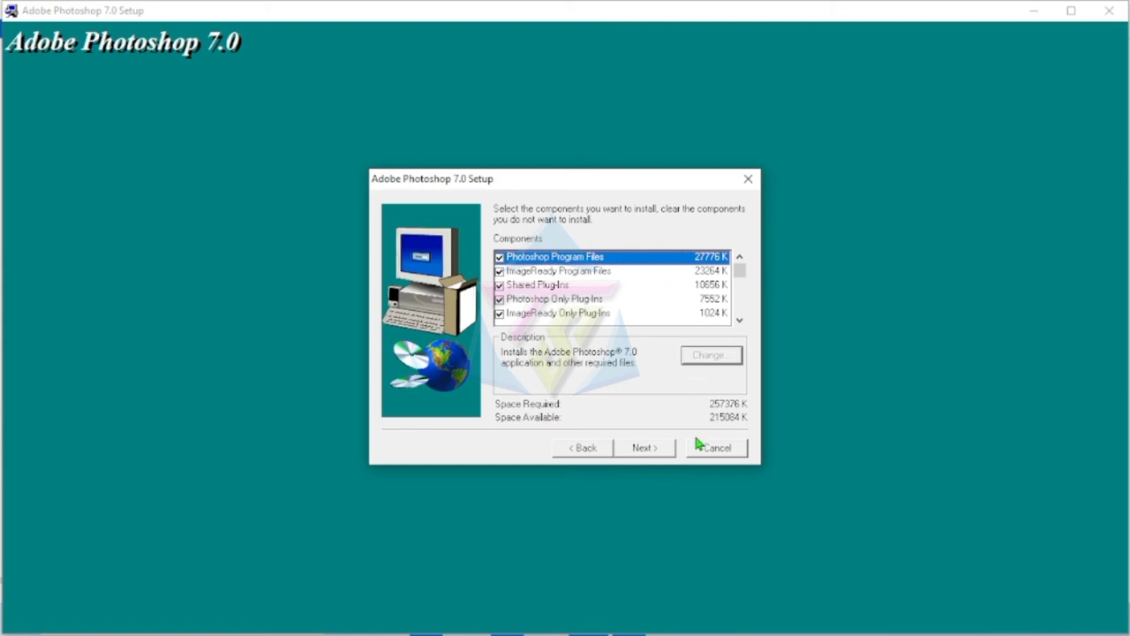
Step: Accept the default components and file type associations and start copying the program files
click(659, 452)
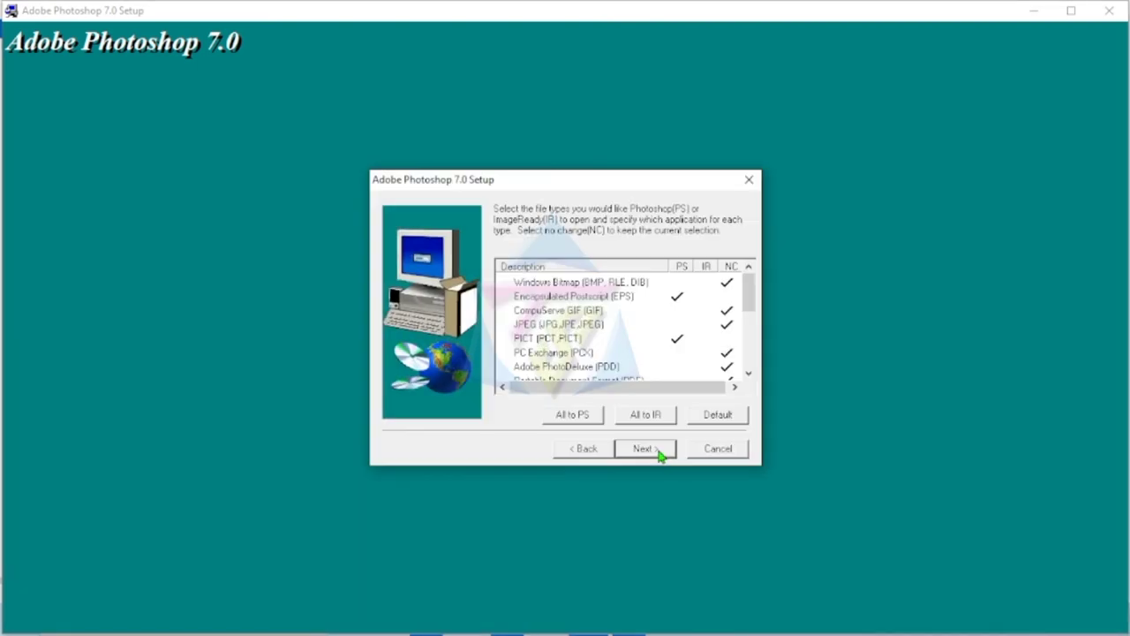
click(657, 452)
click(647, 454)
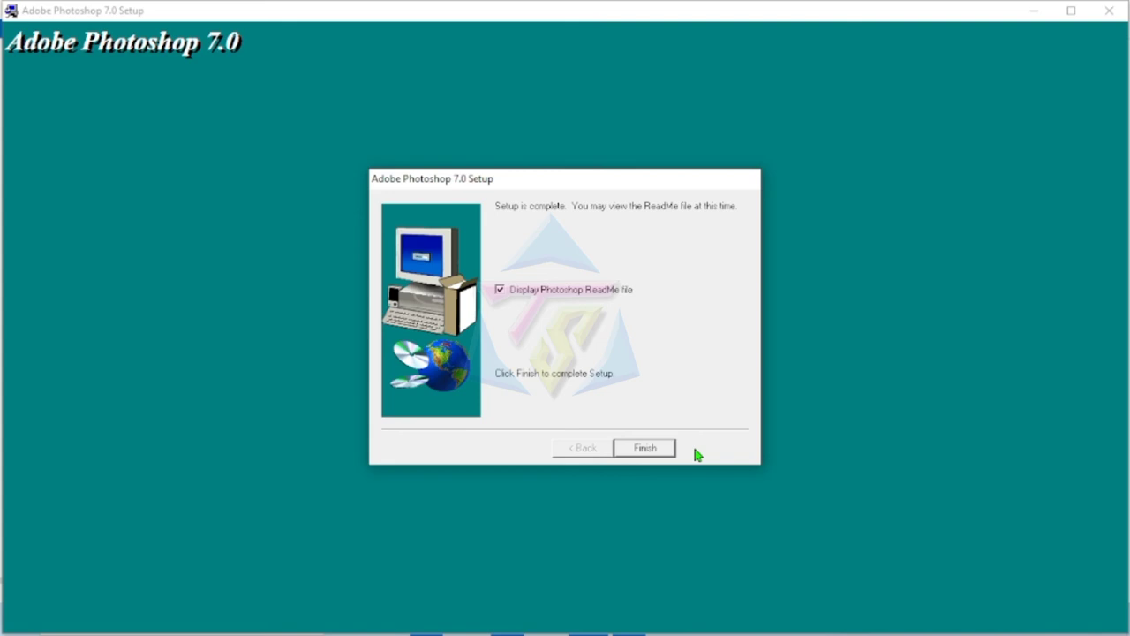
Step: Finish setup, dismiss the thank-you message, and close the ReadMe and serial notes
click(648, 446)
click(658, 364)
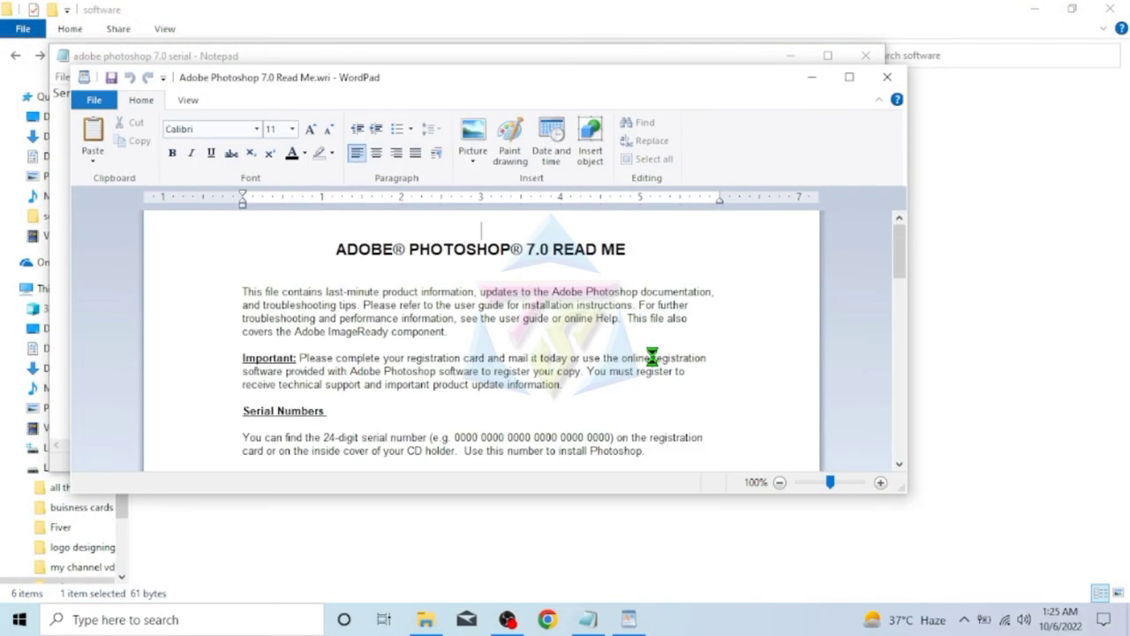
click(901, 83)
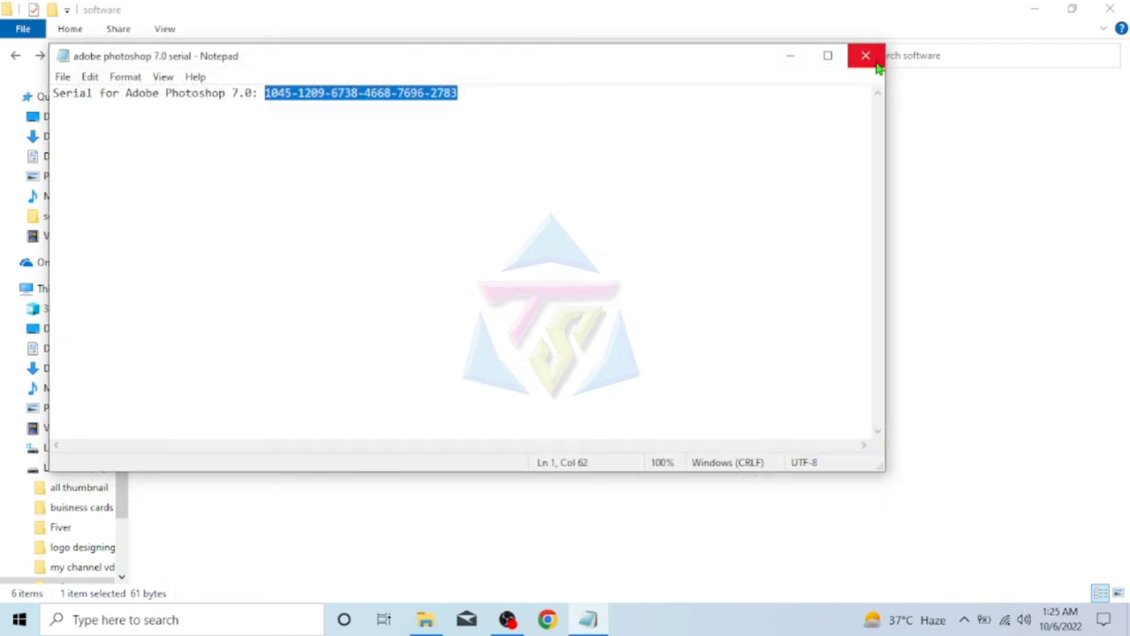
click(865, 54)
Step: Close the software folder, refresh the desktop, and launch Photoshop 7.0 from its new icon
click(1122, 12)
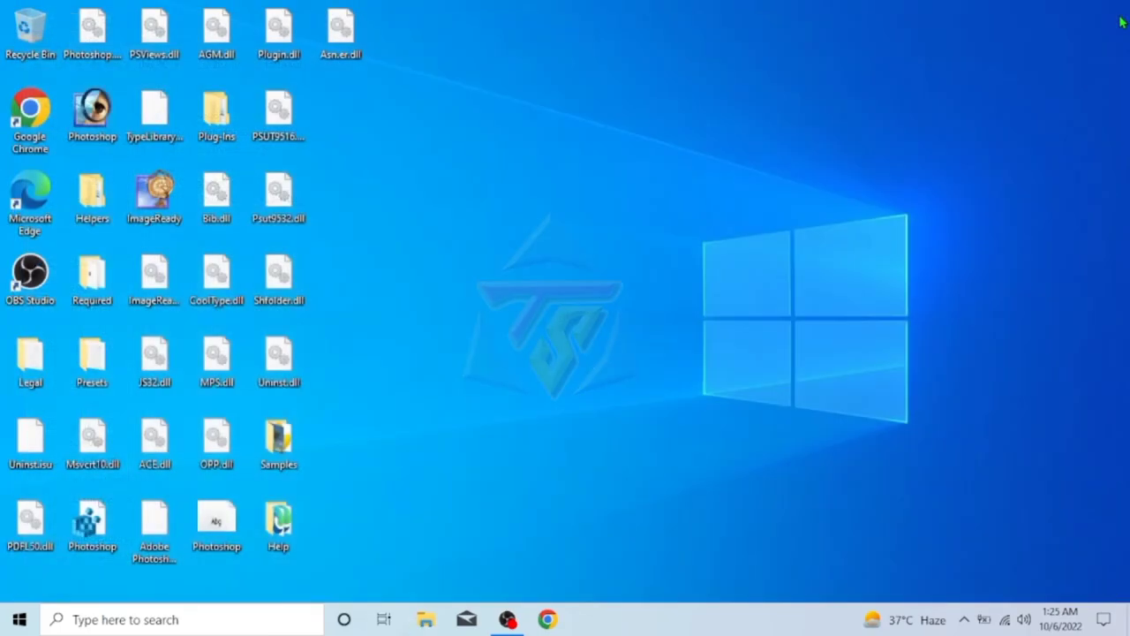
right_click(597, 265)
click(623, 314)
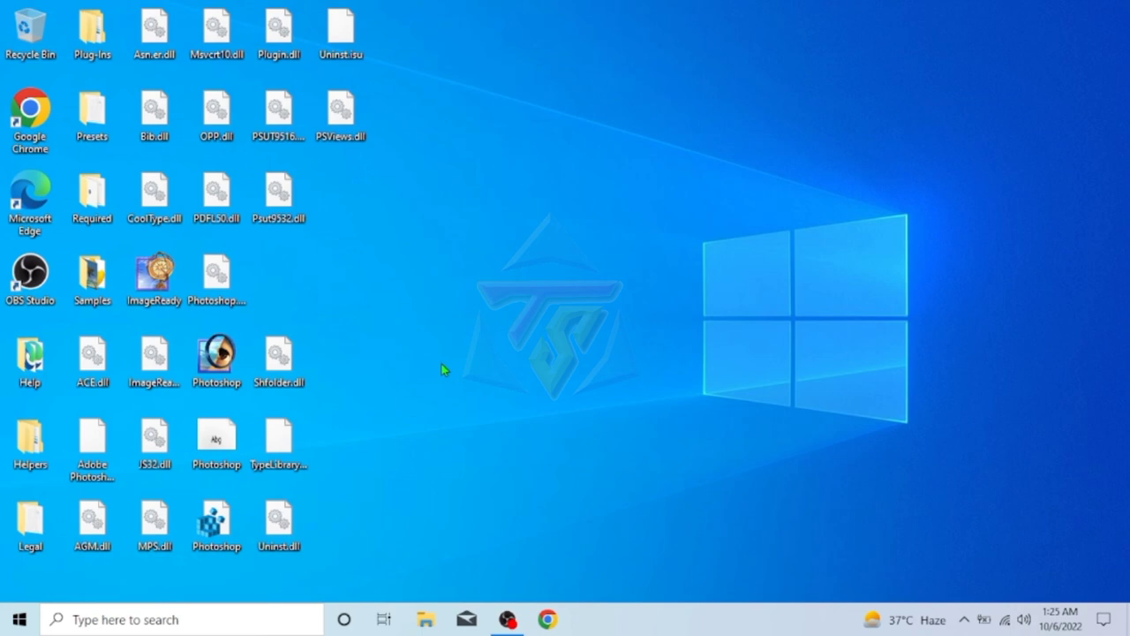
double_click(219, 362)
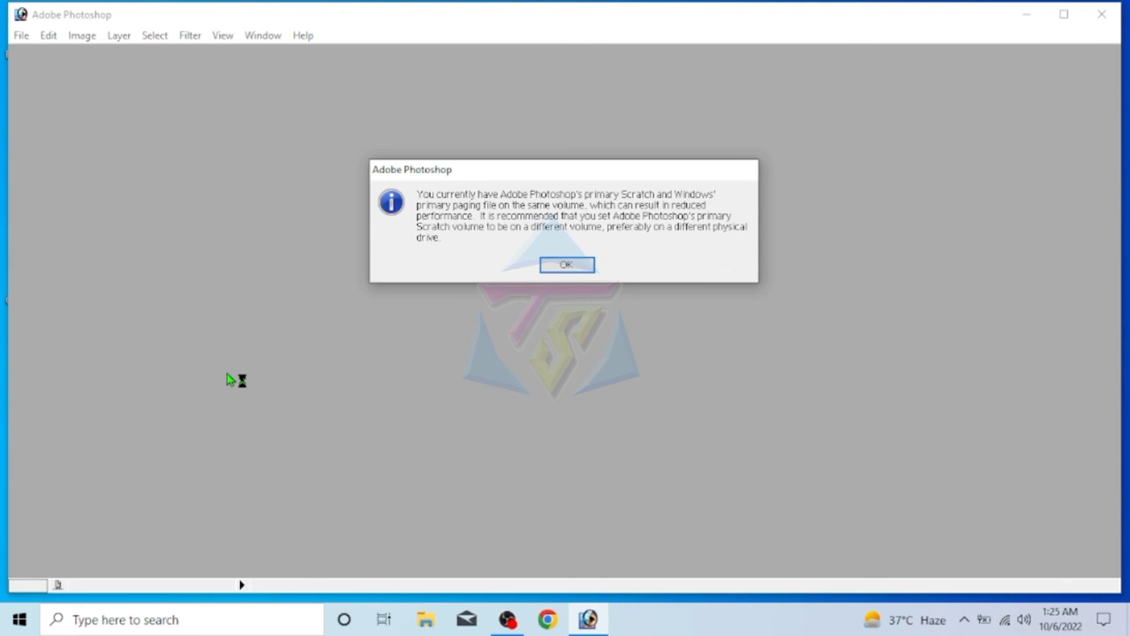
Step: Dismiss the scratch disk warning, skip registration, and accept the default colour settings
click(559, 268)
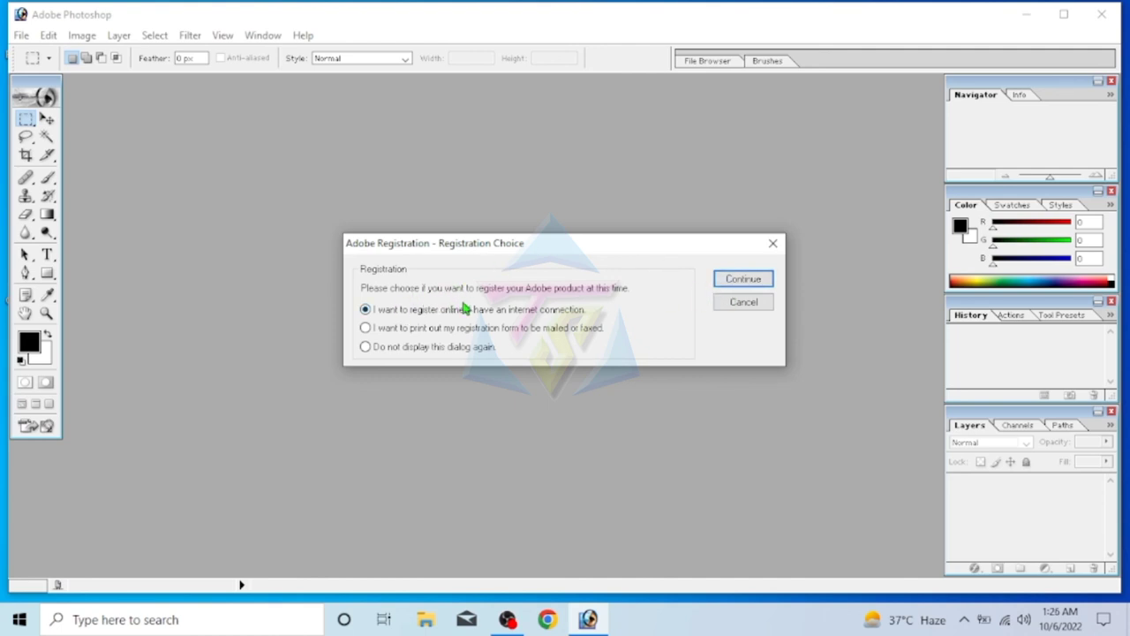
click(745, 304)
click(531, 263)
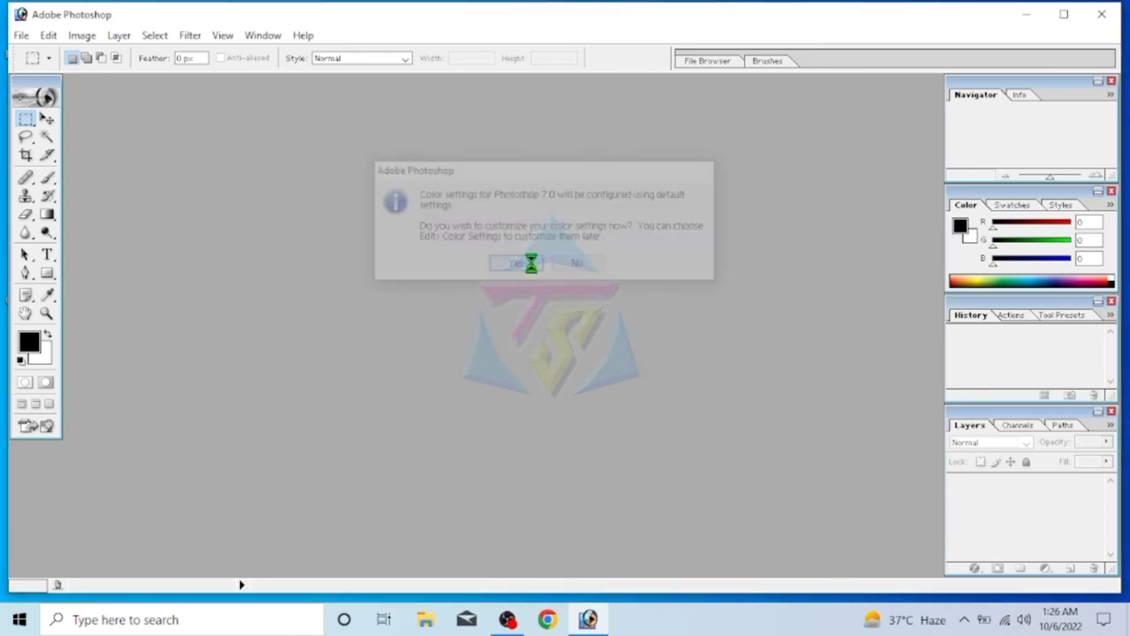
click(741, 187)
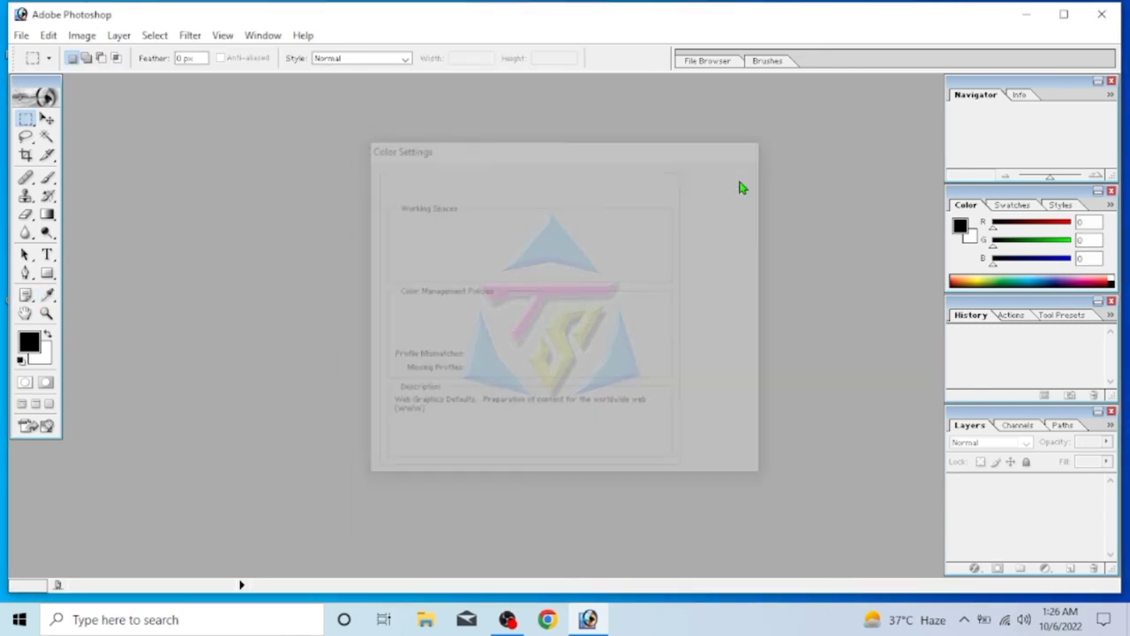
Step: Create a default Untitled-1 document, close it, and quit Photoshop
key(ctrl+n)
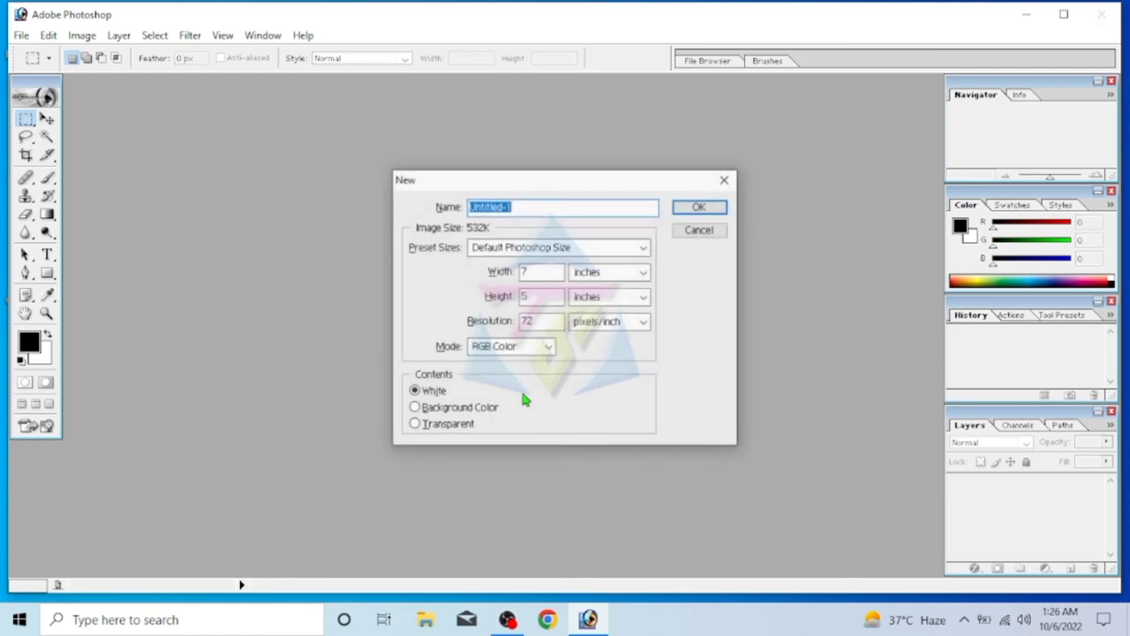
key(Return)
click(488, 90)
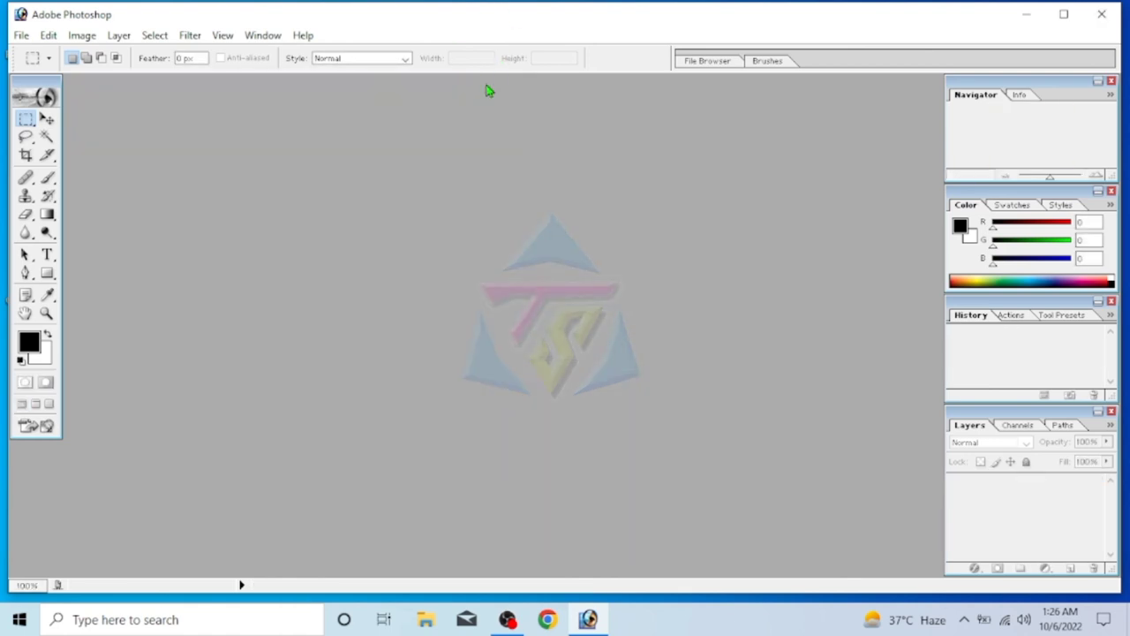
click(1102, 16)
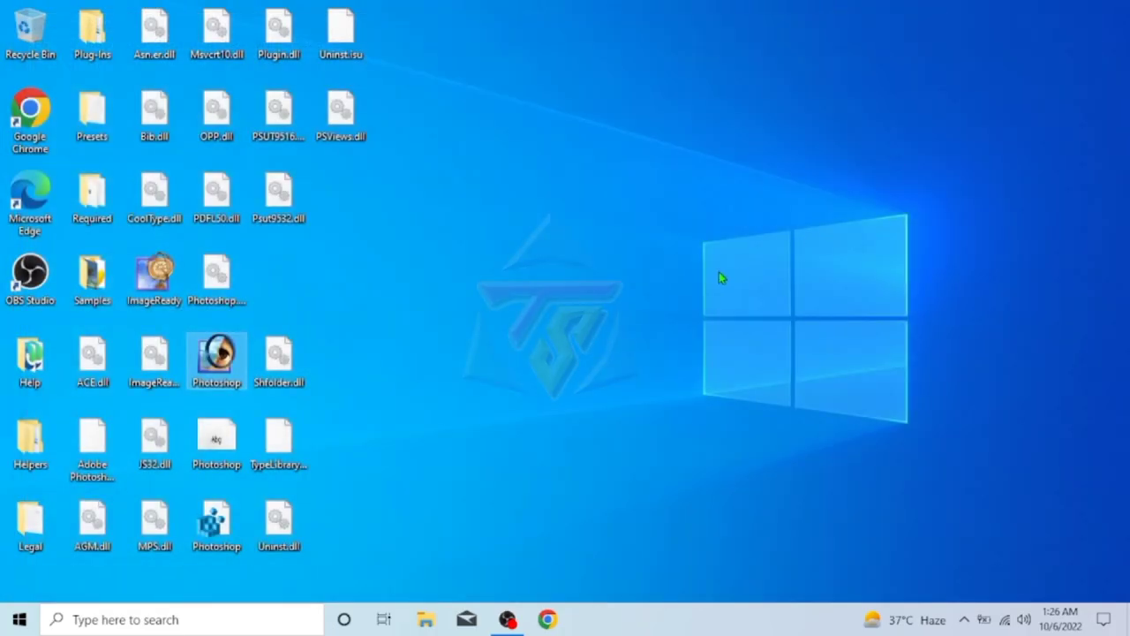